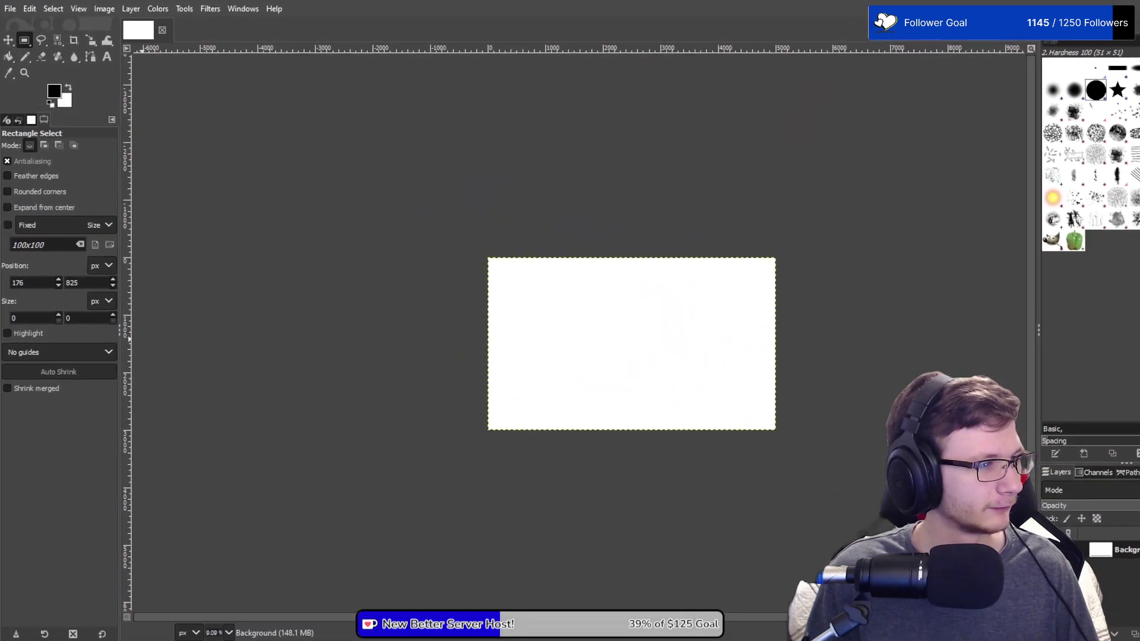
scroll(552, 364, "up", 2)
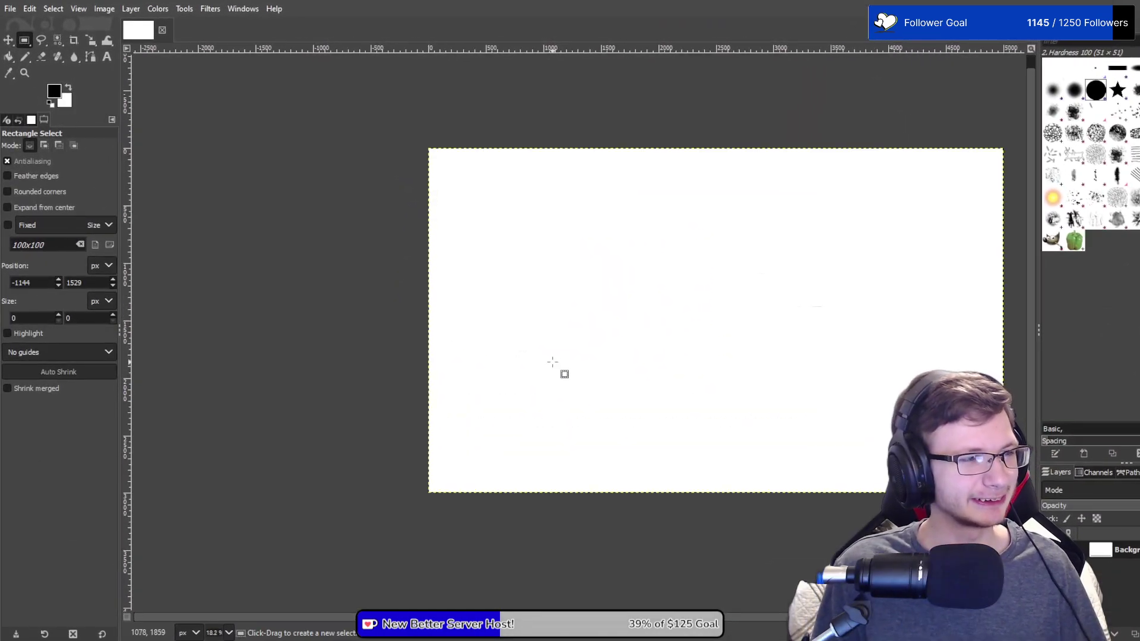
scroll(306, 237, "up", 3)
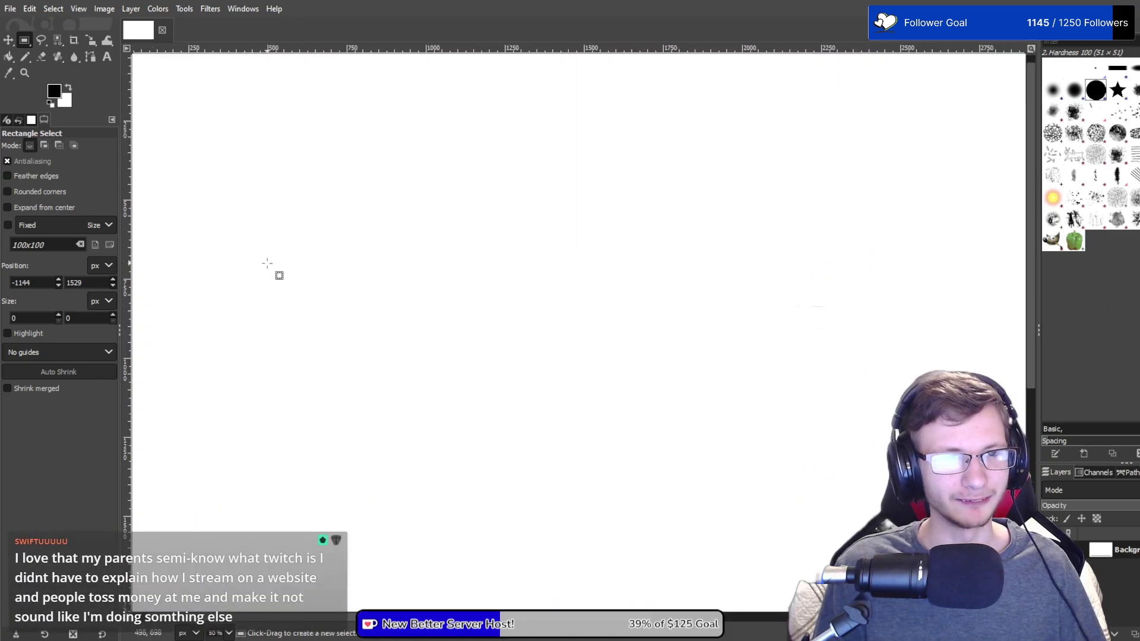
scroll(497, 274, "down", 3)
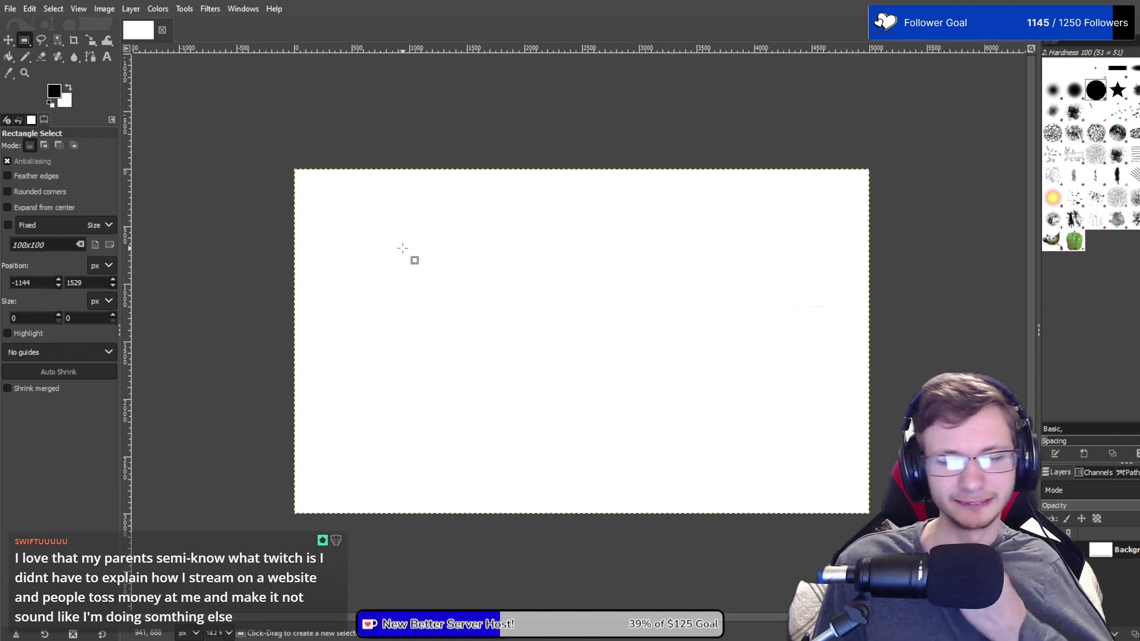
Step: Sketch a black smiling face with a curved mouth and two vertical strokes for eyes using the Pencil tool
left_click(26, 57)
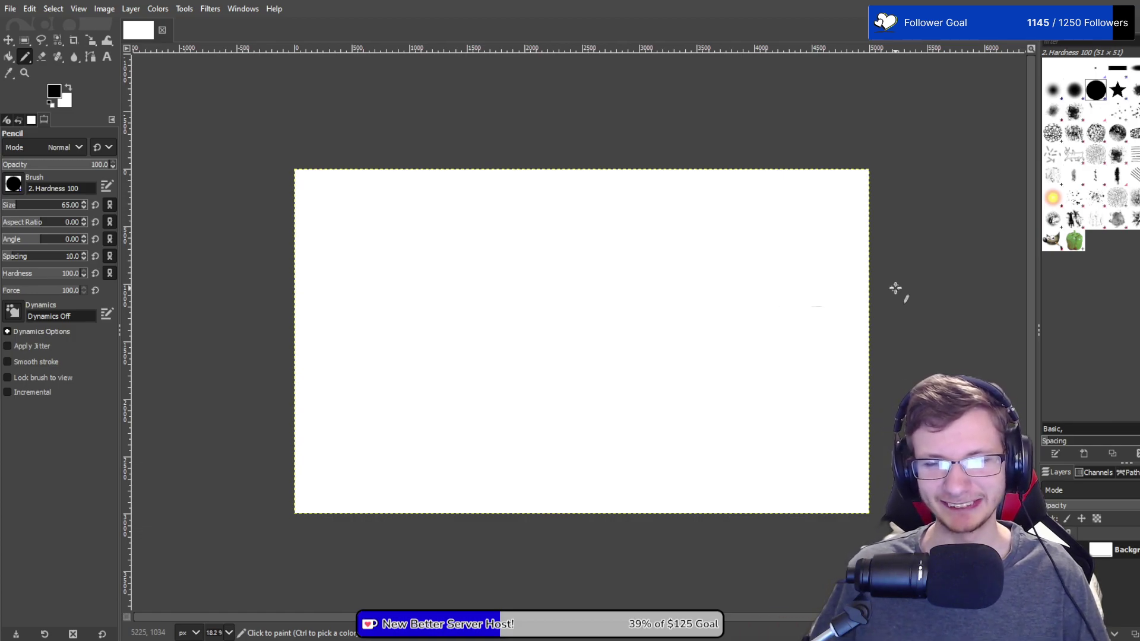
scroll(521, 408, "up", 2)
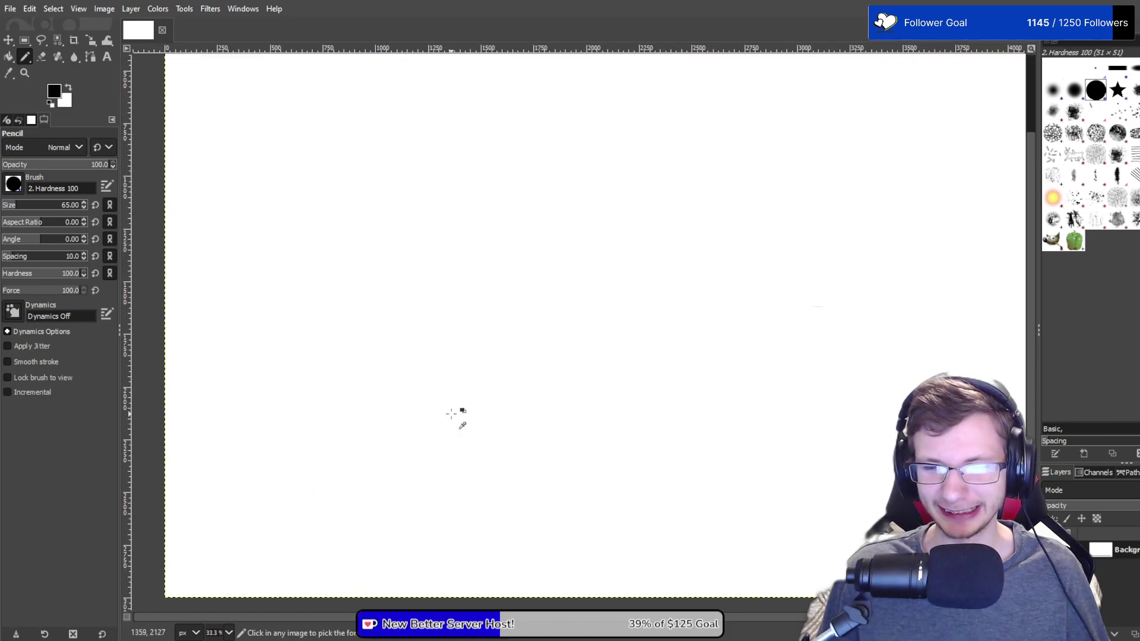
left_click_drag(479, 373, 638, 329)
mouse_move(446, 325)
left_mouse_down()
mouse_move(465, 358)
mouse_move(575, 278)
left_mouse_up()
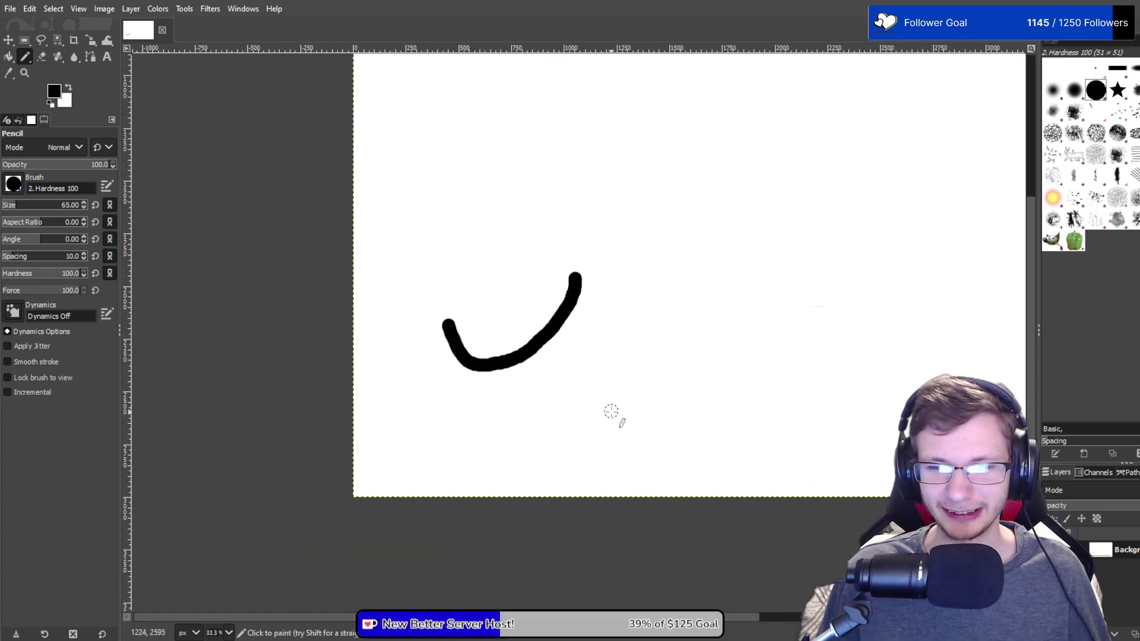
left_click(454, 214)
left_click(508, 196)
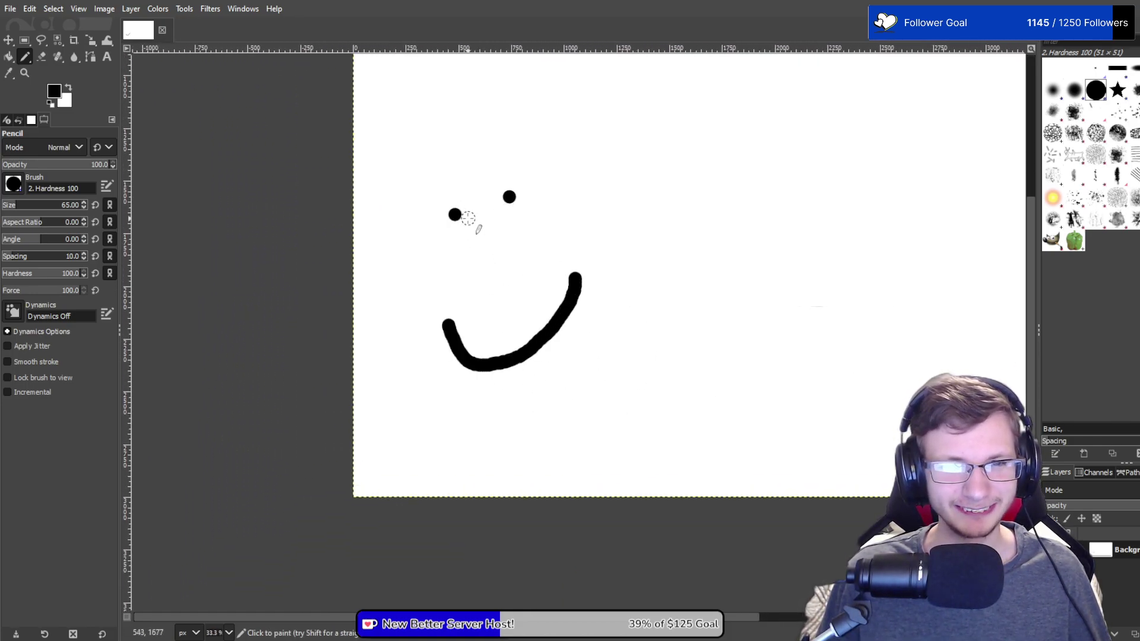
left_click_drag(455, 213, 457, 239)
left_click_drag(509, 197, 509, 230)
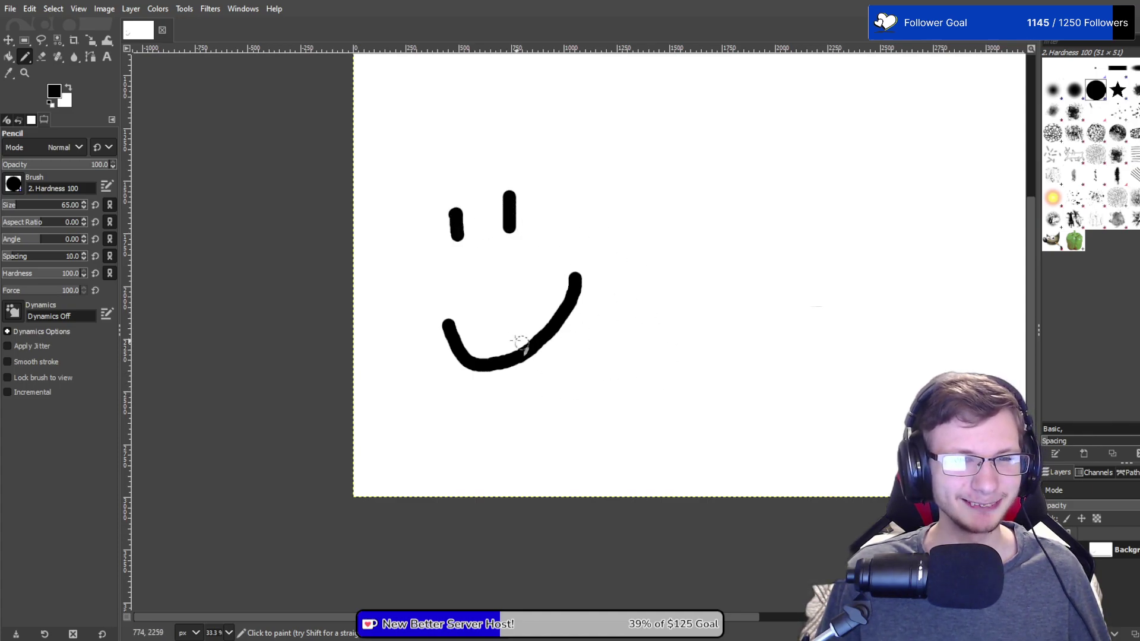
Step: Sketch a frowning face with an arched mouth and two vertical eyes to the right of the smiling face
mouse_move(756, 313)
left_mouse_down()
mouse_move(658, 289)
mouse_move(661, 308)
mouse_move(673, 273)
mouse_move(783, 314)
left_mouse_up()
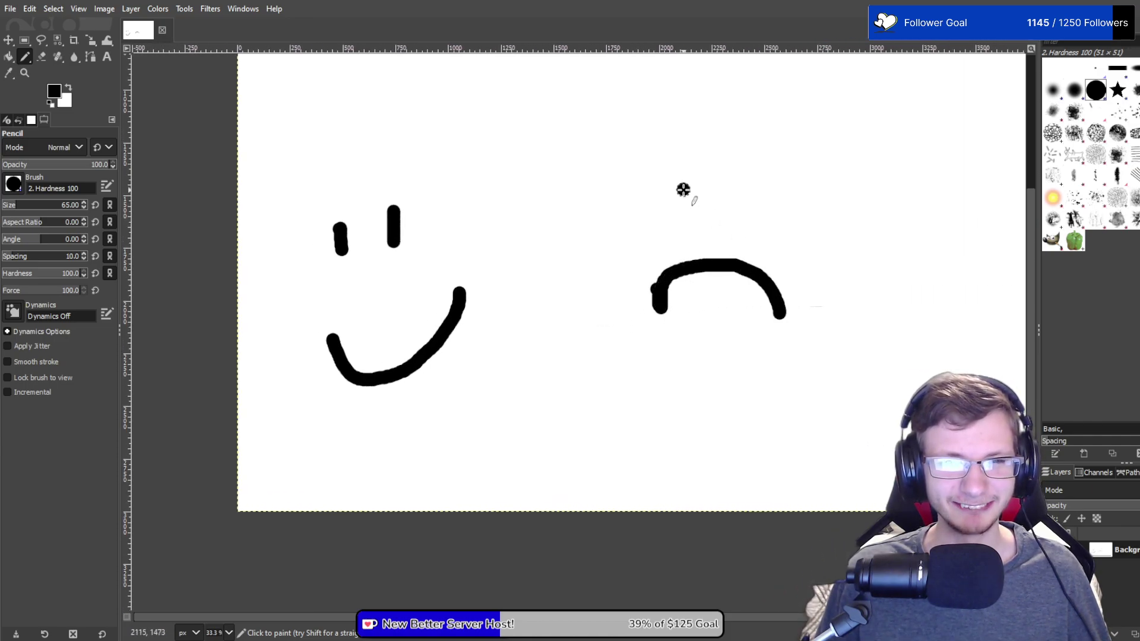
left_click_drag(682, 187, 687, 228)
left_click_drag(730, 181, 732, 233)
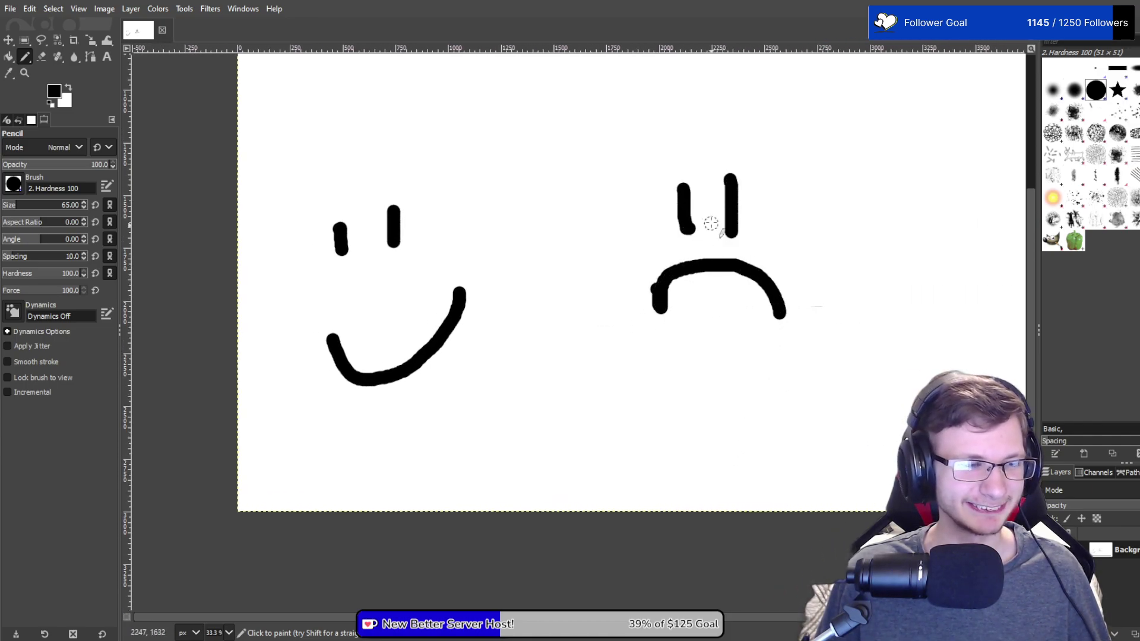
Step: Undo all the pencil strokes of both faces
key("ctrl+z")
key("ctrl+z")
key("ctrl+z")
key("ctrl+z")
key("ctrl+z")
key("ctrl+z")
key("ctrl+z")
key("ctrl+z")
key("ctrl+z")
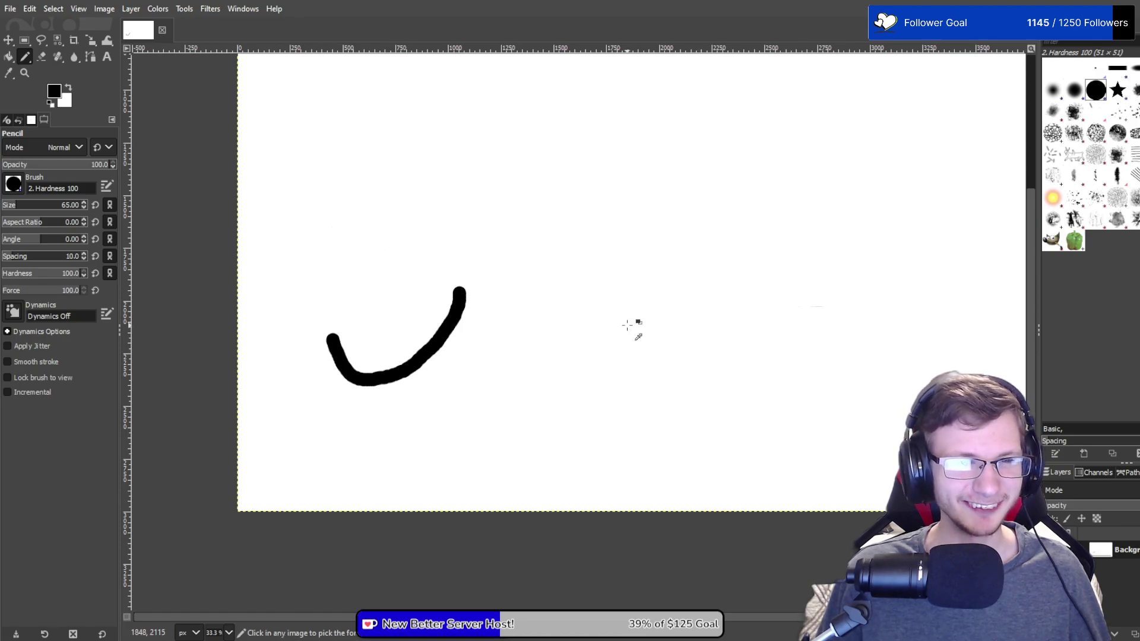
key("ctrl+z")
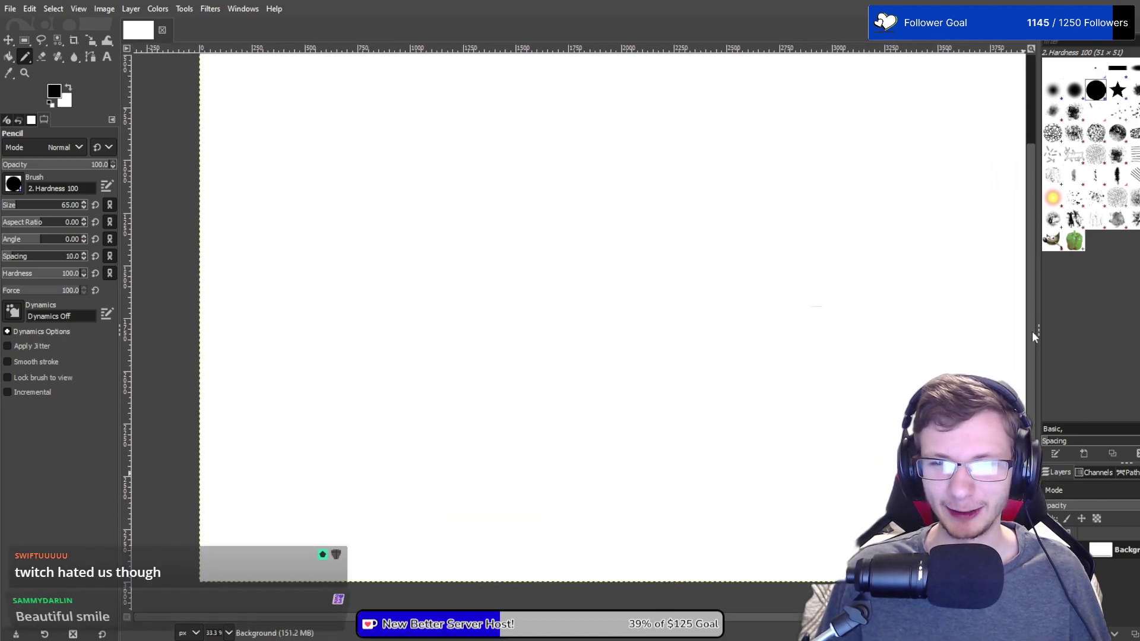
Step: Add two transparent layers and a layer group between them, and rename the group Picture 1
key("ctrl+z")
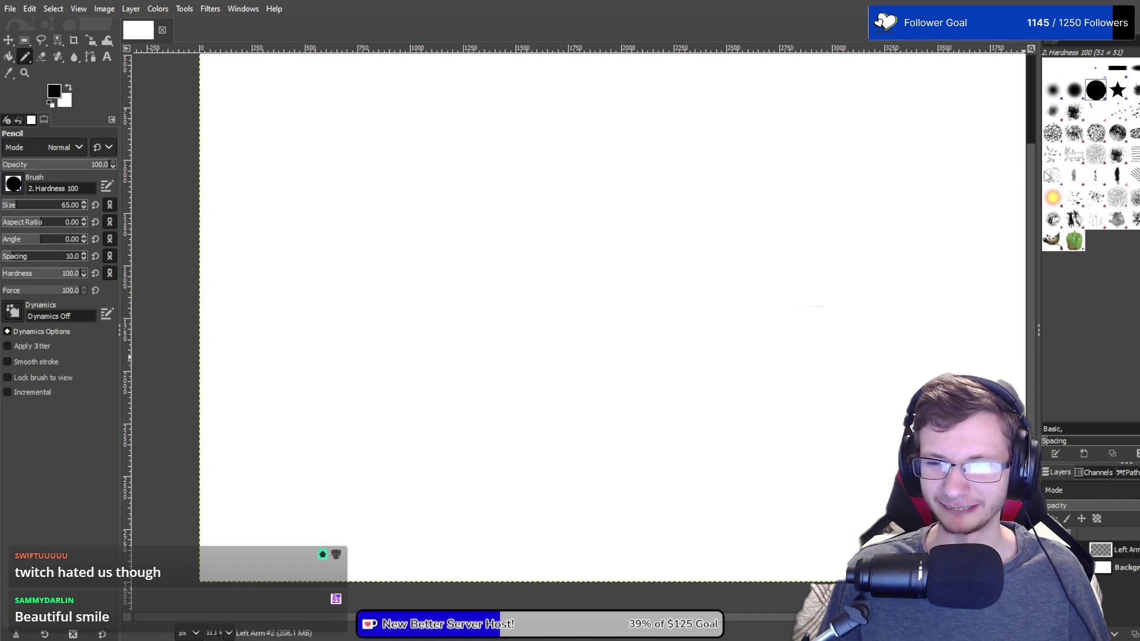
key("ctrl+z")
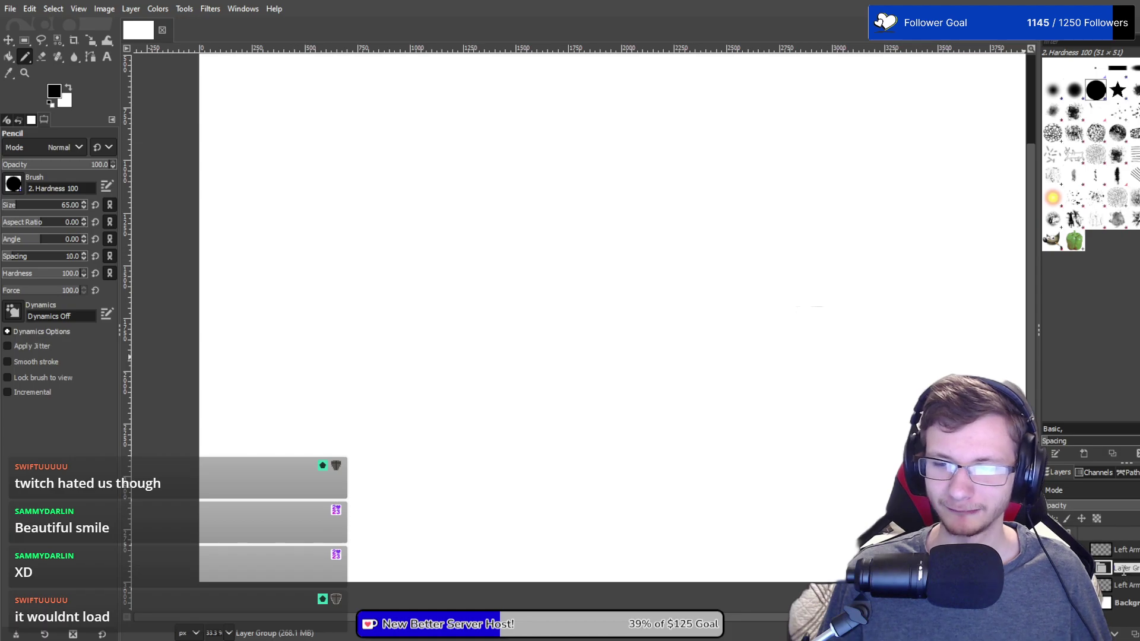
left_click(1065, 633)
double_click(1123, 569)
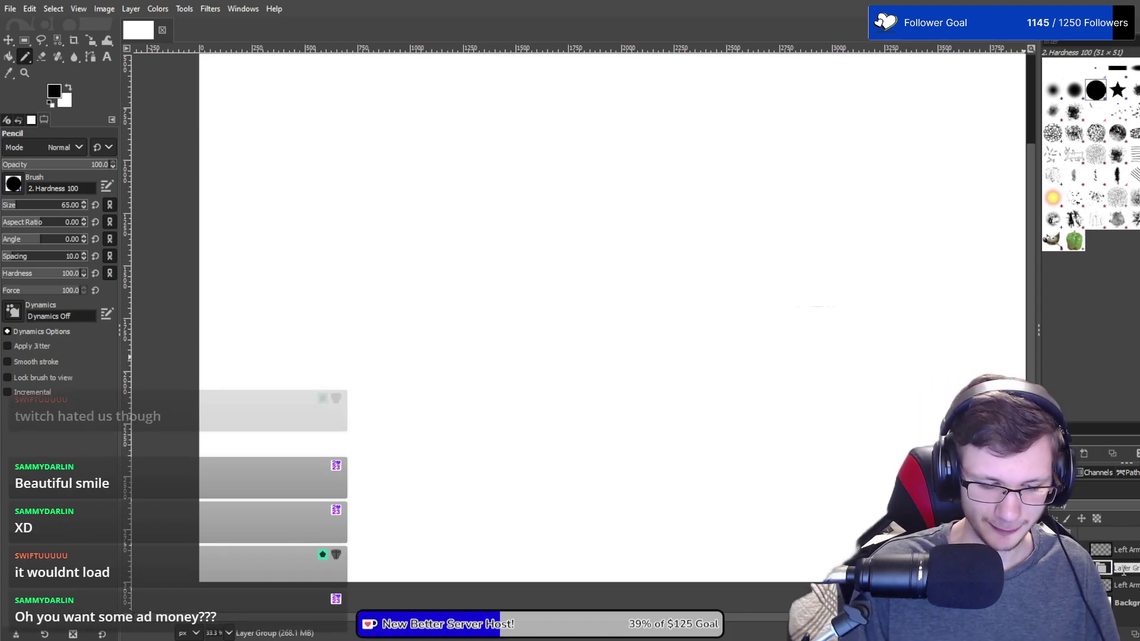
type("Picture")
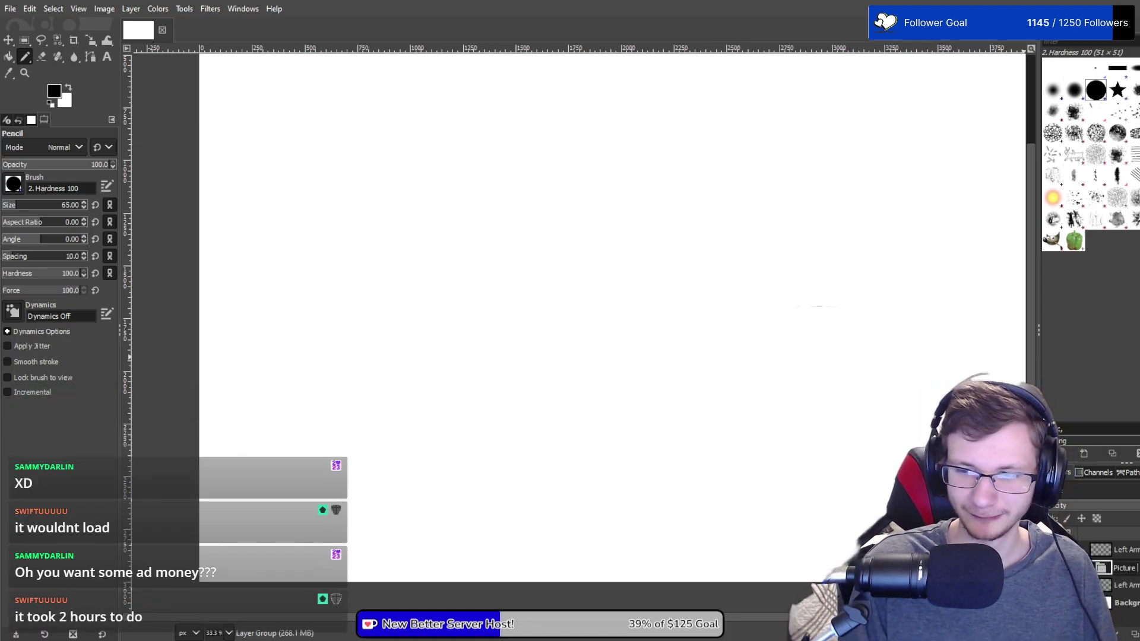
Step: Add a second layer group above the topmost Left Arm layer and rename it Picture 2
left_click(1124, 550)
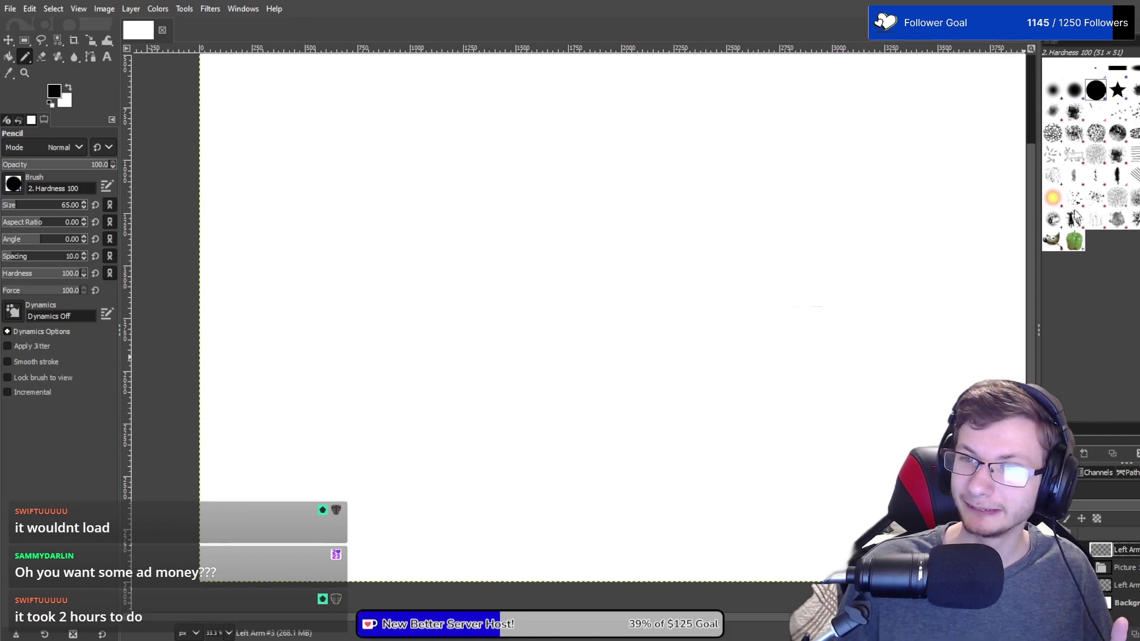
key("ctrl+g")
key("shift+p")
key("c")
key("u")
key("m")
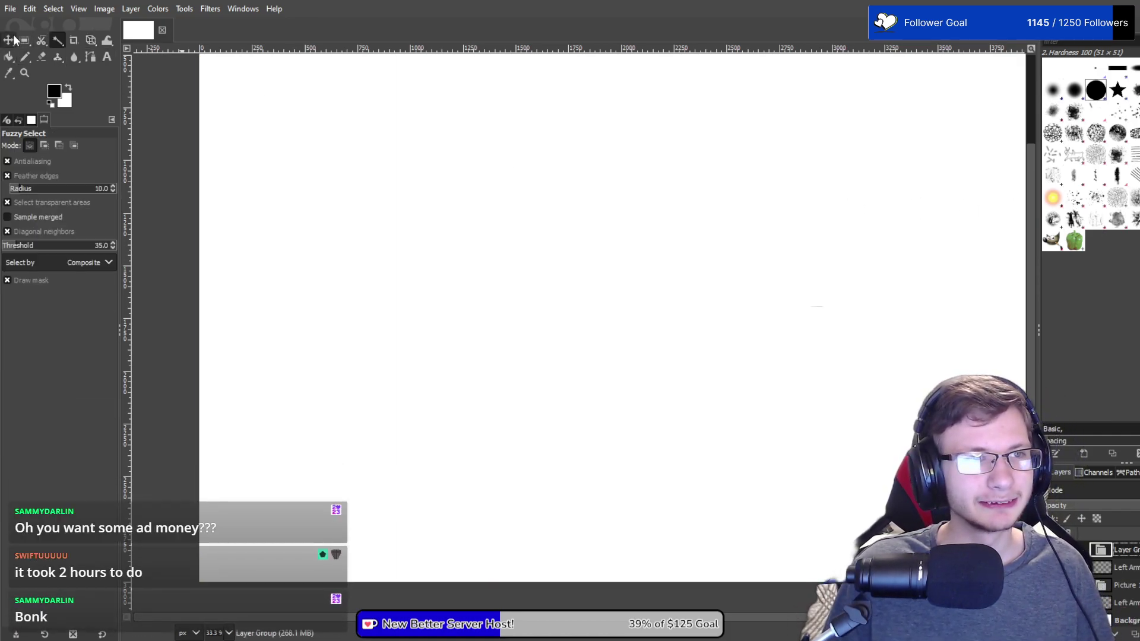
double_click(1122, 549)
type("Pic")
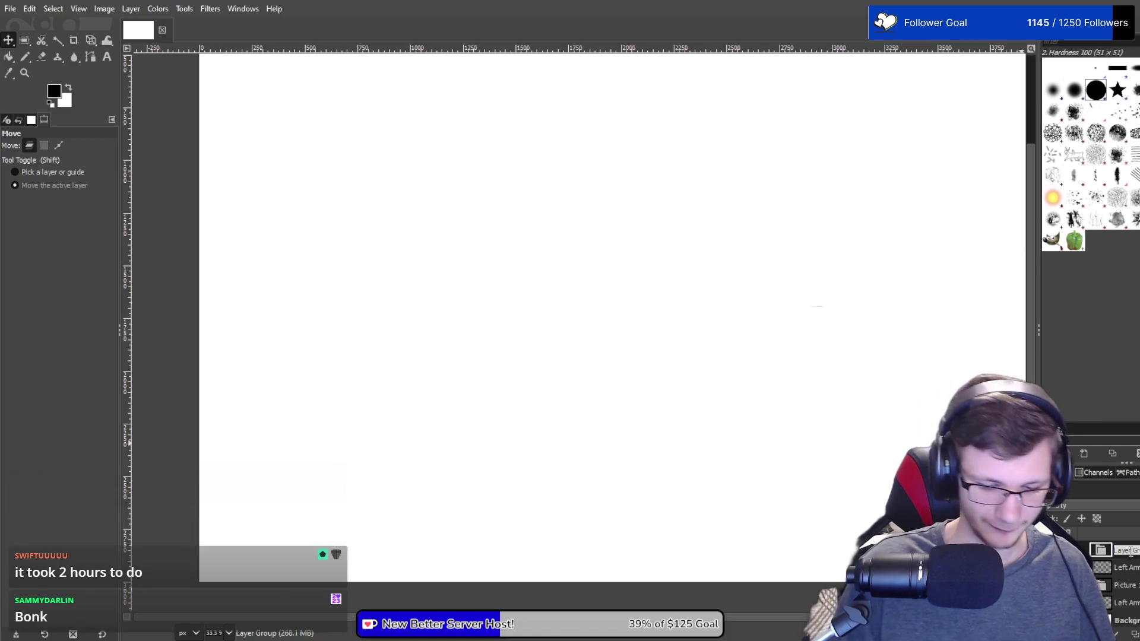
type("tur")
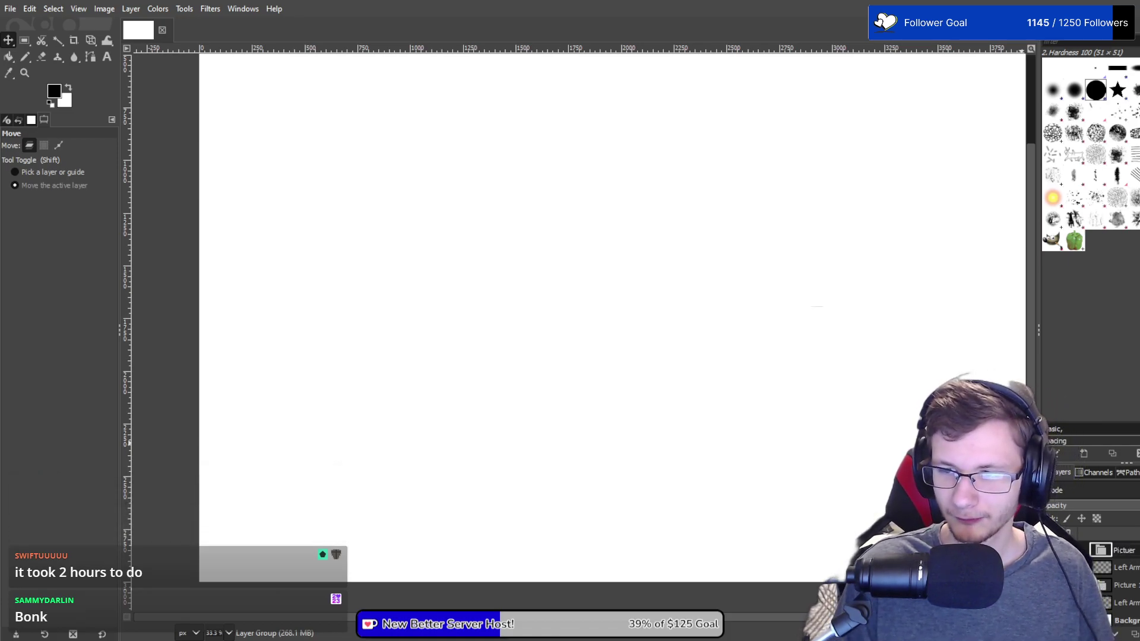
type("e 2")
key("Return")
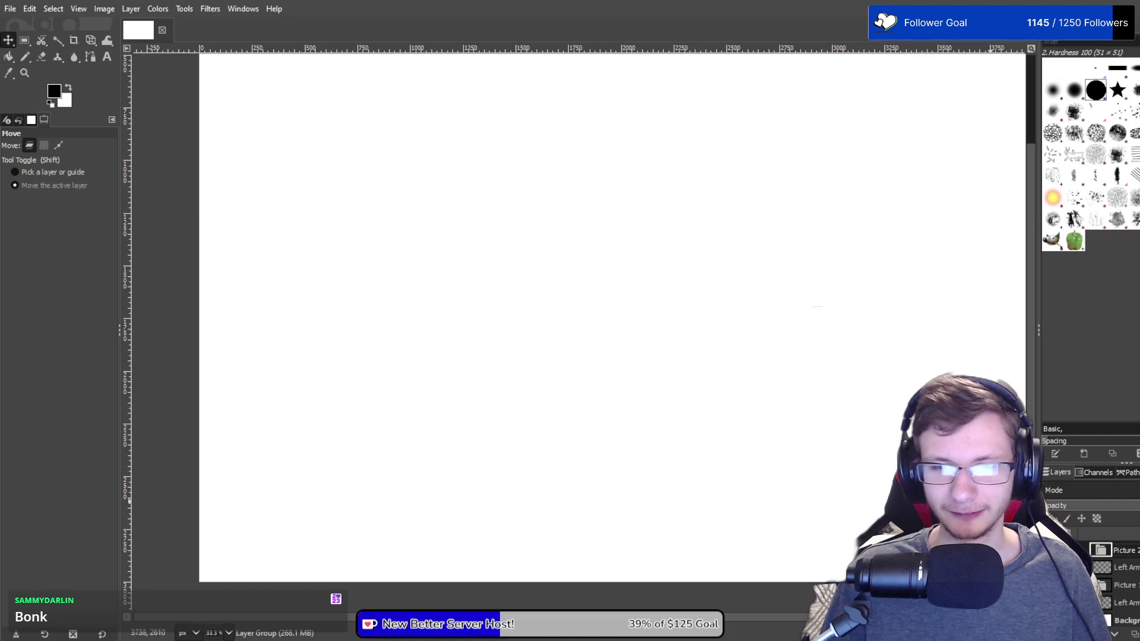
Step: Move the upper Left Arm layer into the Picture 2 group and the lower one into the Picture 1 group
left_click(24, 40)
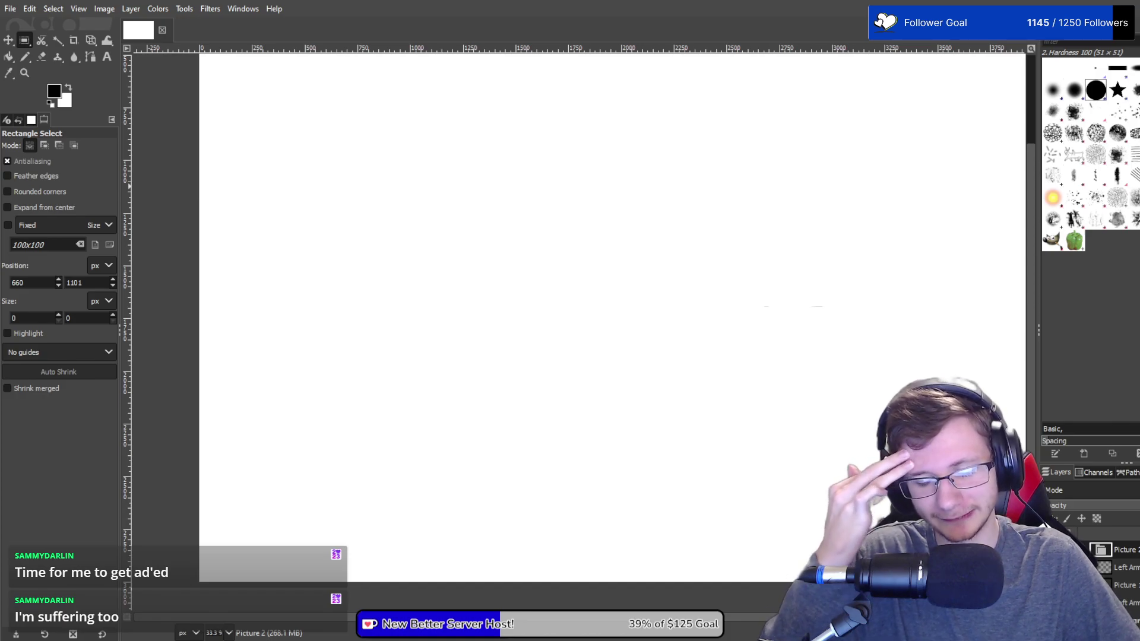
scroll(1116, 573, "down", 1)
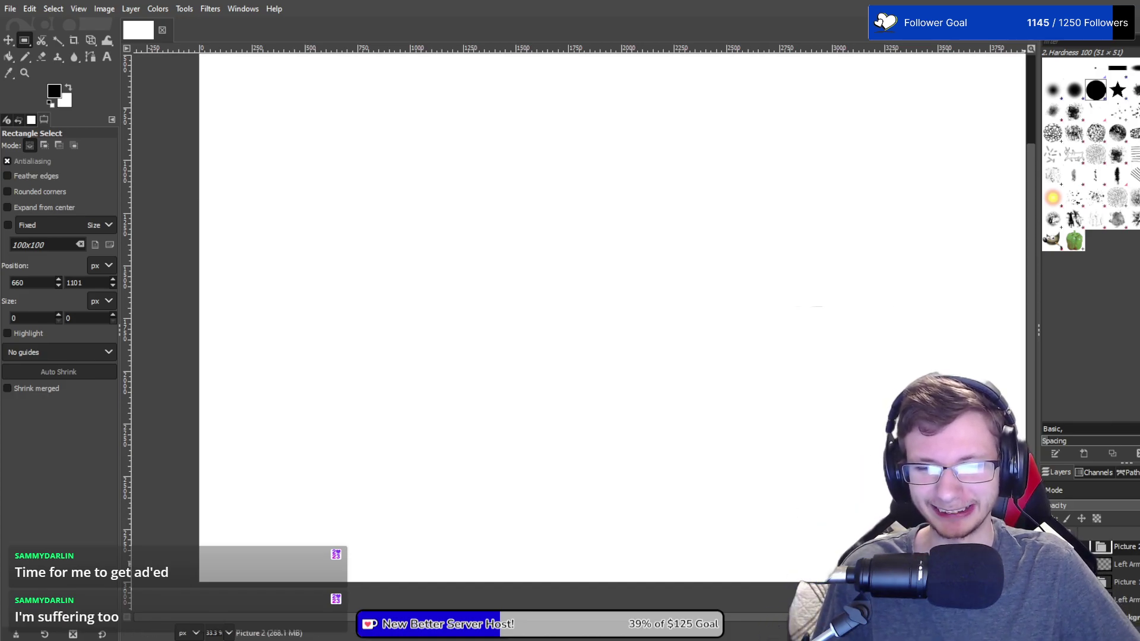
left_click(1138, 561)
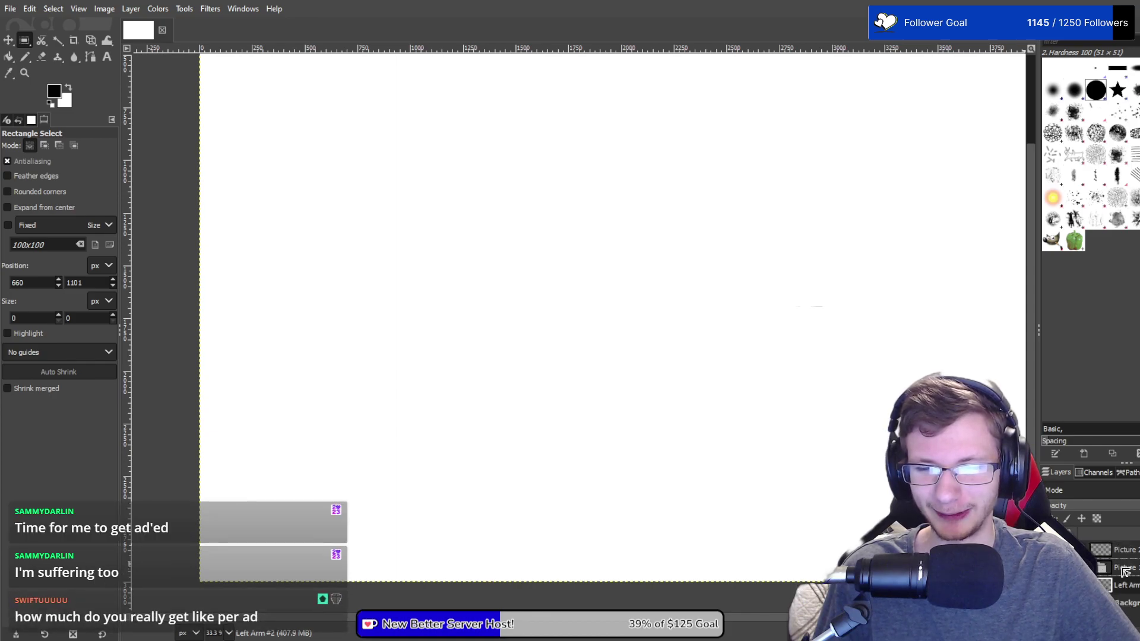
left_click(1122, 573)
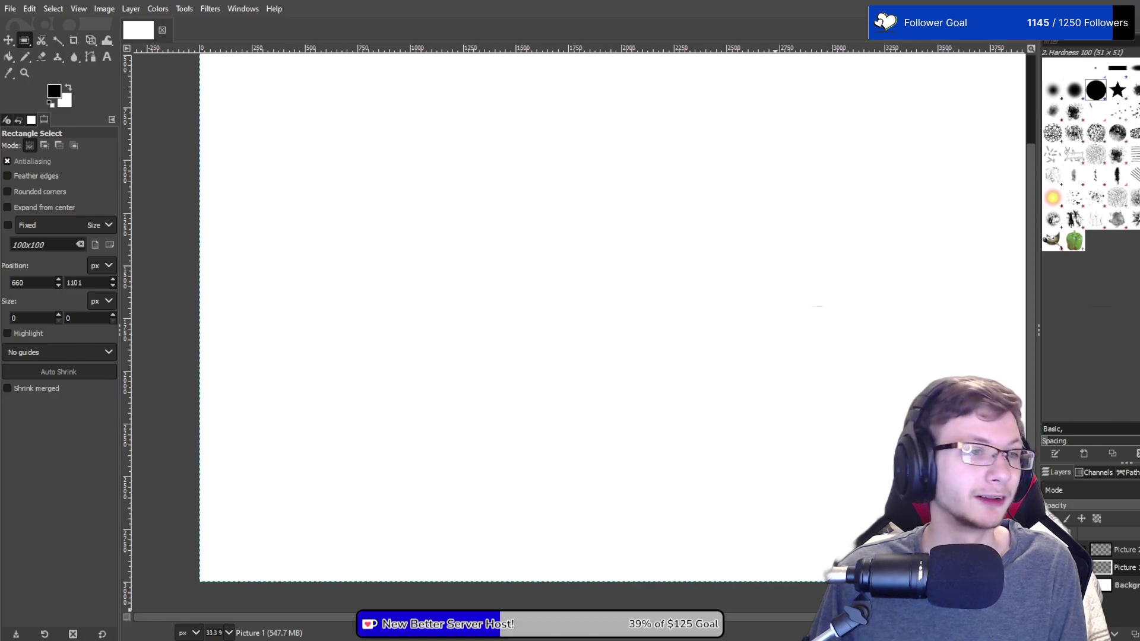
Step: Try a freehand Pencil scribble with overlapping loops across the upper part of the canvas
left_click_drag(372, 238, 281, 294)
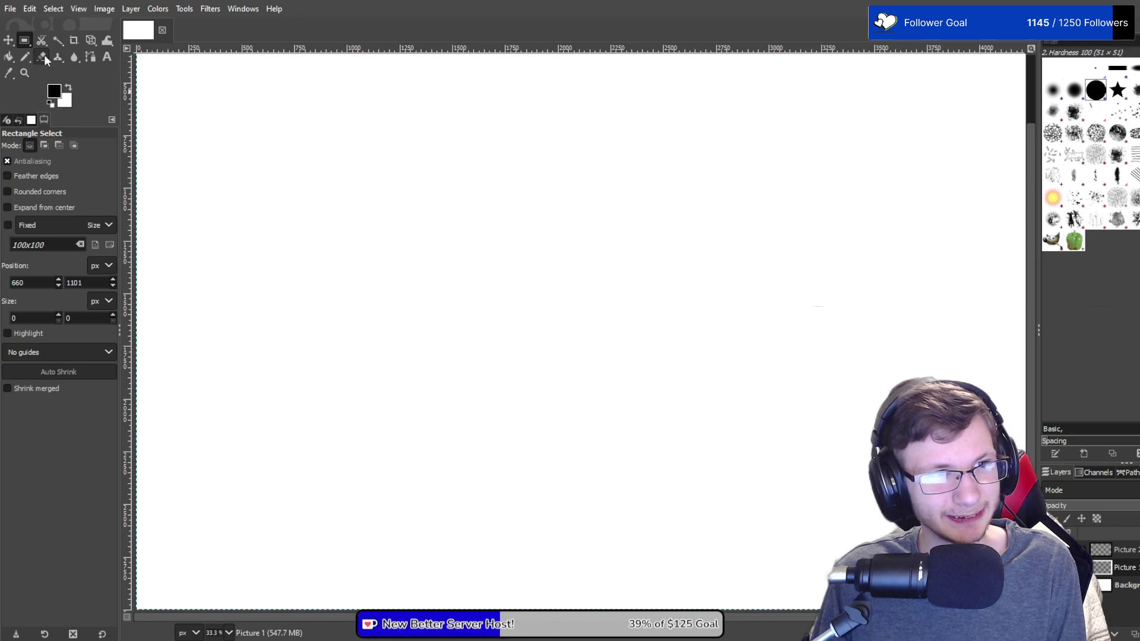
left_click(26, 57)
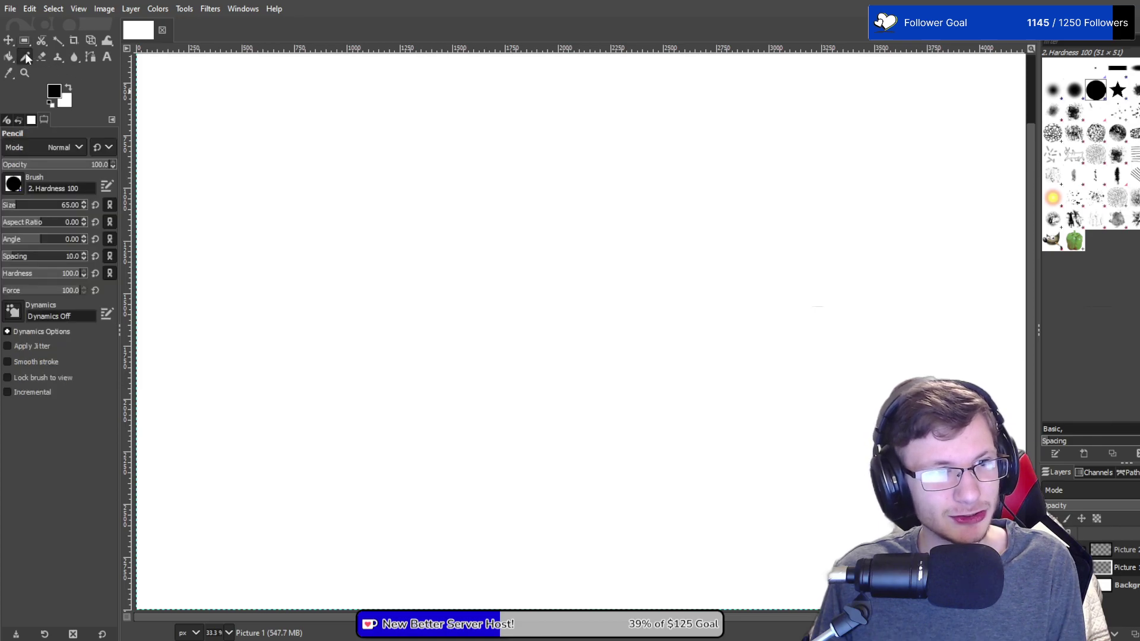
left_click(363, 273)
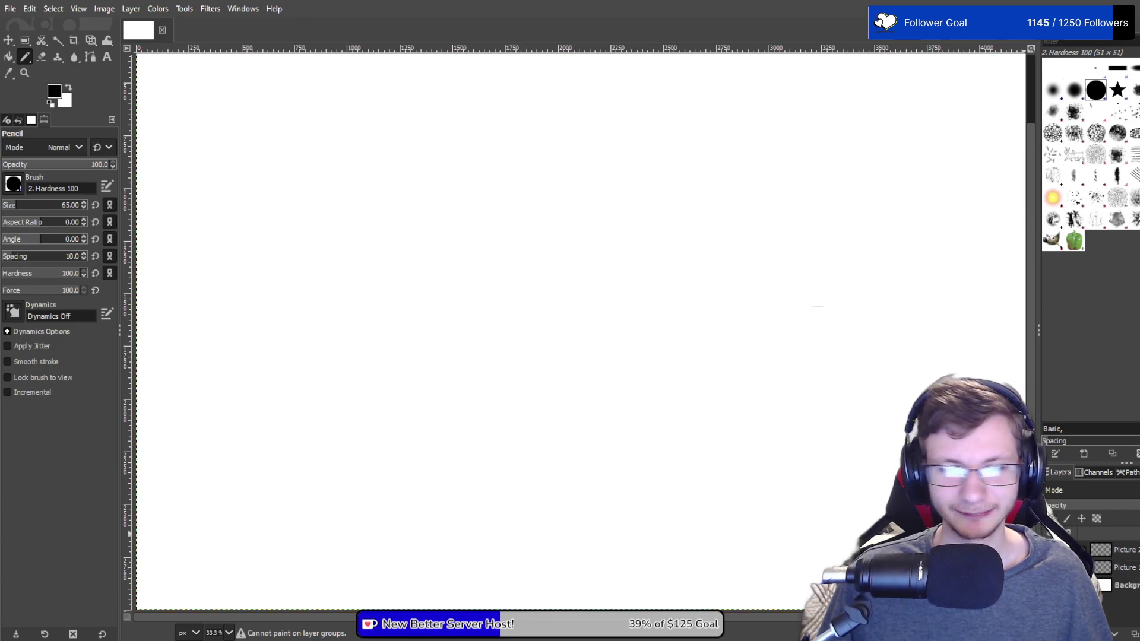
mouse_move(379, 253)
left_mouse_down()
mouse_move(426, 223)
mouse_move(520, 229)
mouse_move(617, 184)
left_mouse_up()
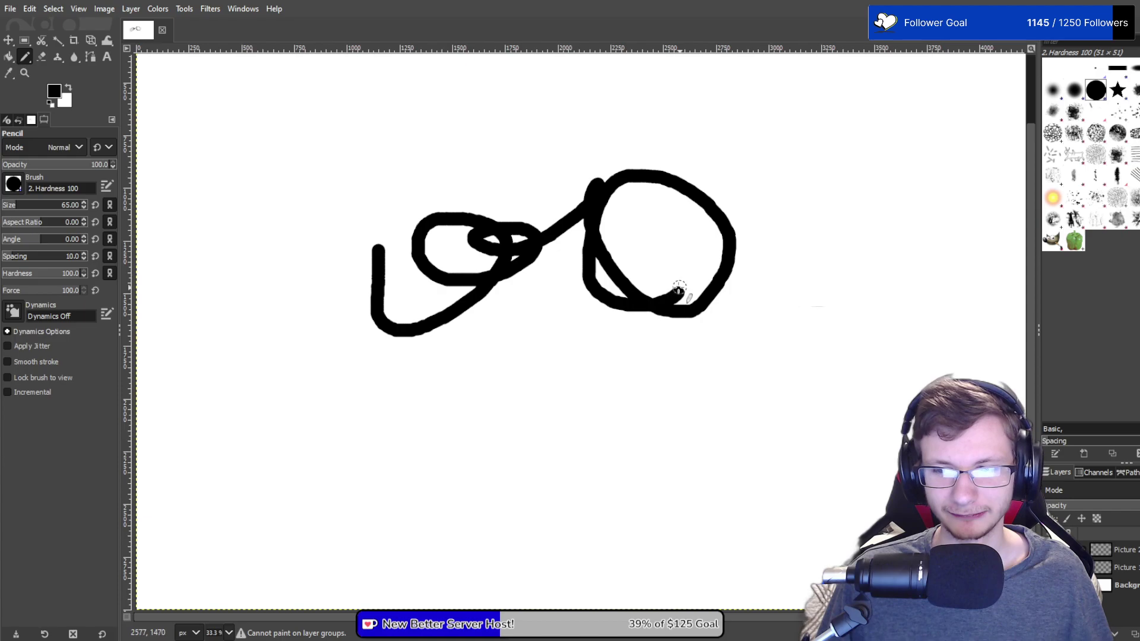
Step: Reduce the Pencil brush size to 7
scroll(728, 329, "down", 7)
scroll(712, 425, "up", 5)
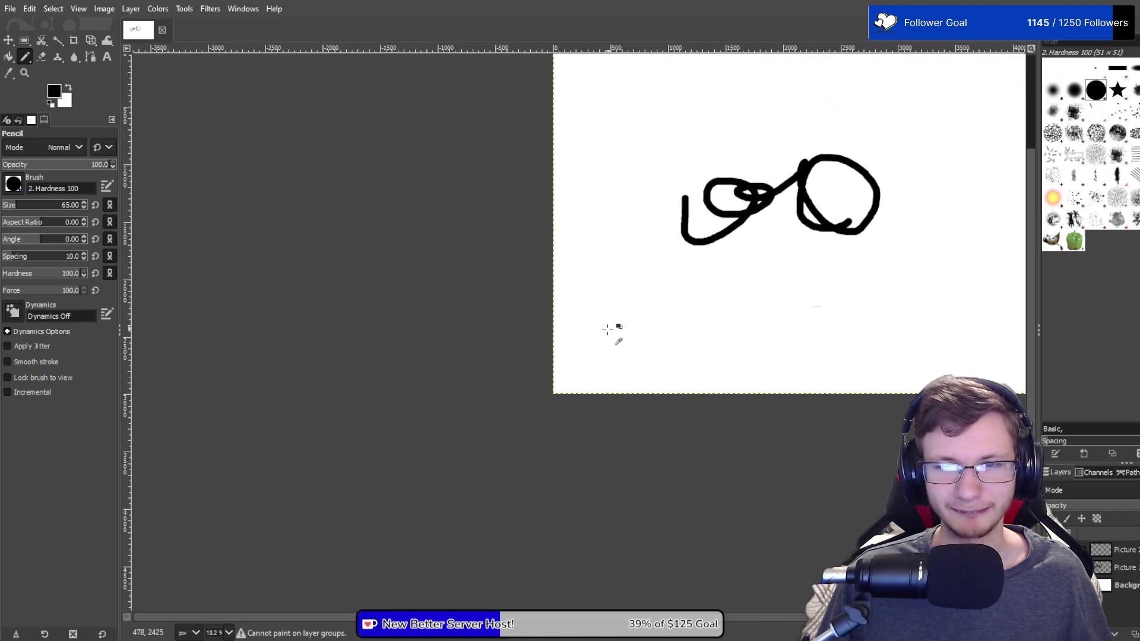
scroll(591, 358, "up", 7)
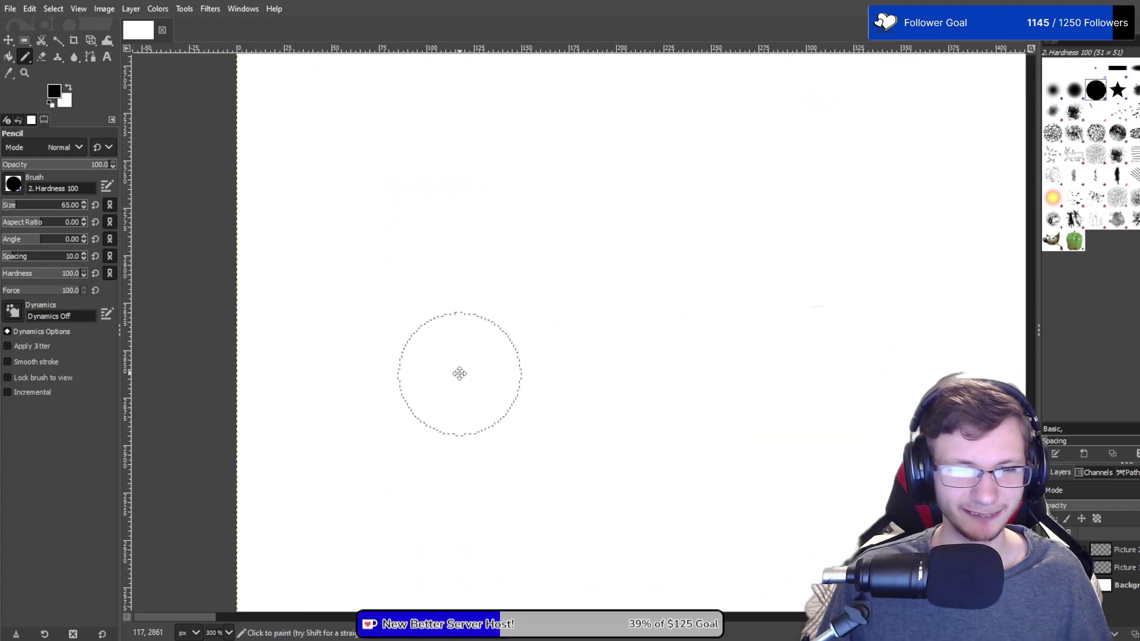
key("bracketleft")
key("bracketleft")
key("bracketleft")
key("bracketleft")
key("bracketleft")
key("bracketleft")
key("bracketleft")
key("bracketleft")
key("bracketleft")
key("bracketleft")
key("bracketleft")
key("bracketleft")
key("bracketleft")
key("bracketleft")
key("bracketleft")
key("bracketleft")
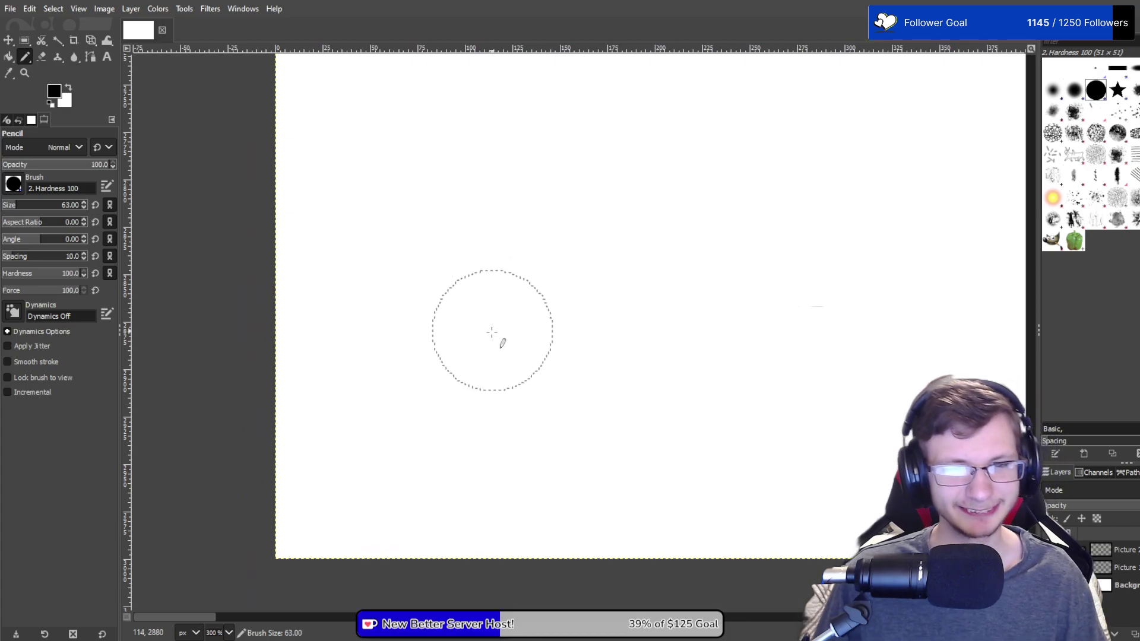
key("bracketleft")
key("bracketleft")
key("bracketleft")
key("bracketleft")
key("bracketleft")
key("bracketleft")
key("bracketleft")
key("bracketleft")
key("bracketleft")
key("bracketleft")
key("bracketleft")
key("bracketleft")
key("bracketleft")
key("bracketleft")
key("bracketleft")
key("bracketleft")
key("bracketleft")
key("bracketleft")
key("bracketleft")
key("bracketleft")
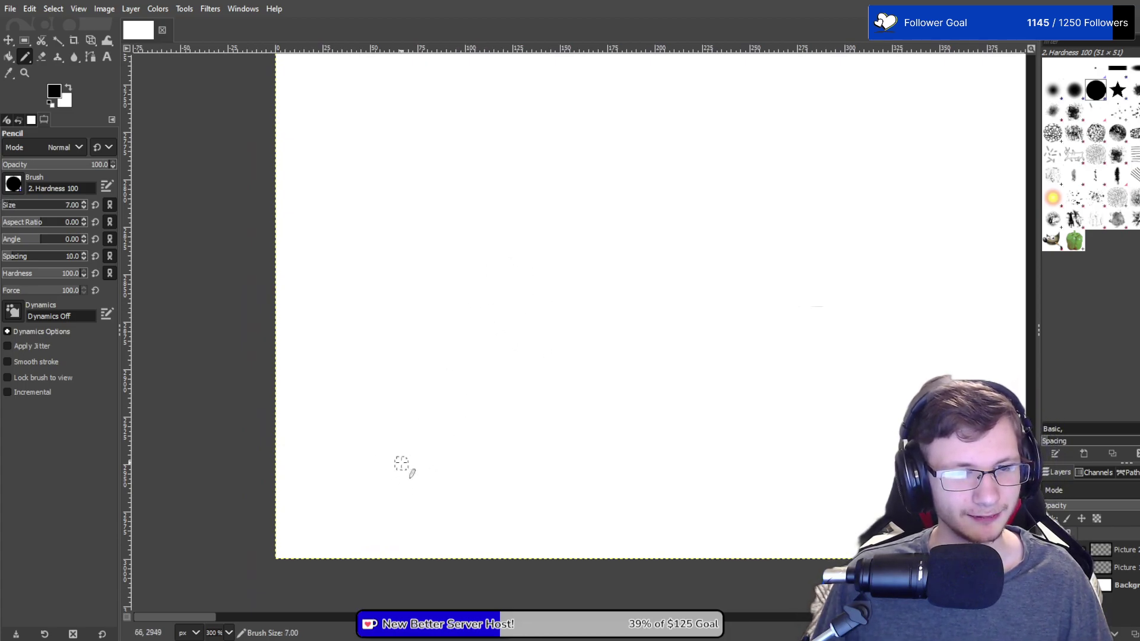
scroll(371, 477, "up", 1)
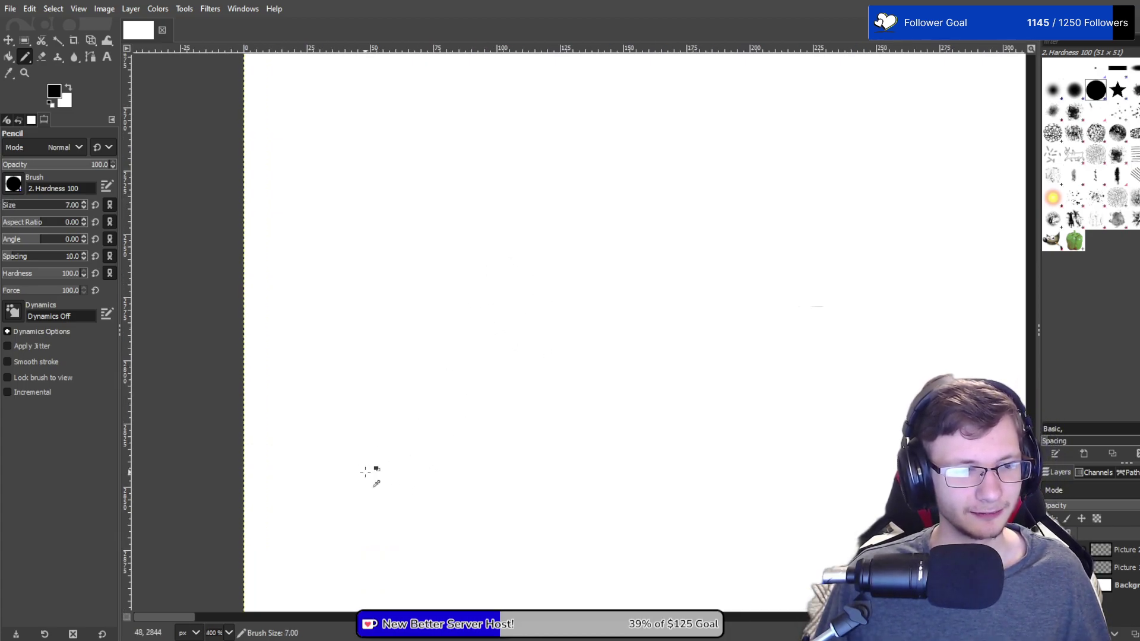
left_click_drag(347, 367, 303, 311)
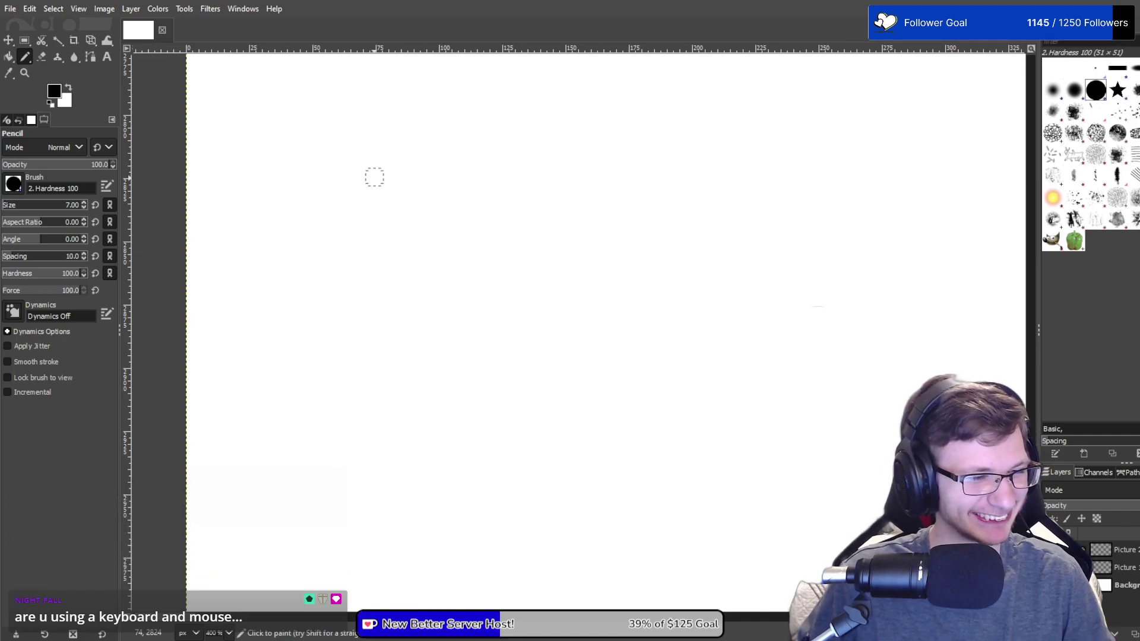
Step: Handwrite the expression 5 + 5 ÷ 5 with the Pencil near the canvas's lower-left corner
left_click_drag(374, 360, 337, 333)
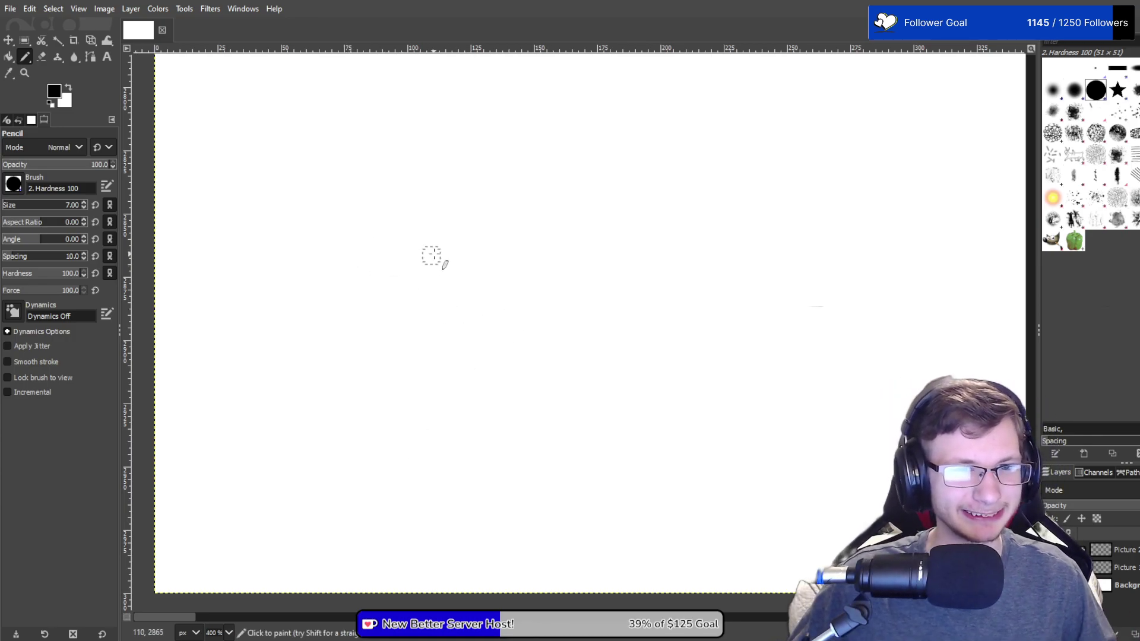
mouse_move(453, 239)
left_mouse_down()
mouse_move(428, 238)
mouse_move(423, 249)
mouse_move(426, 309)
mouse_move(394, 311)
left_mouse_up()
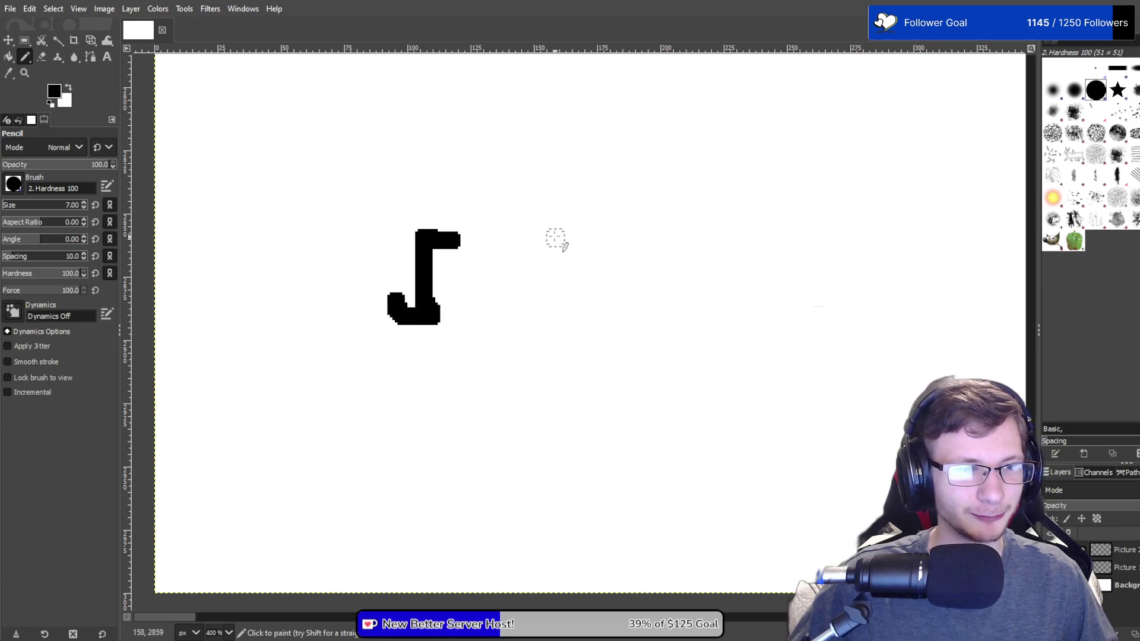
left_click_drag(532, 252, 517, 320)
left_click_drag(502, 280, 588, 293)
mouse_move(709, 258)
left_mouse_down()
mouse_move(653, 252)
mouse_move(673, 318)
mouse_move(631, 324)
left_mouse_up()
left_click_drag(754, 306, 839, 307)
left_click(798, 274)
left_click(797, 338)
mouse_move(951, 273)
left_mouse_down()
mouse_move(907, 271)
mouse_move(924, 334)
mouse_move(896, 379)
left_mouse_up()
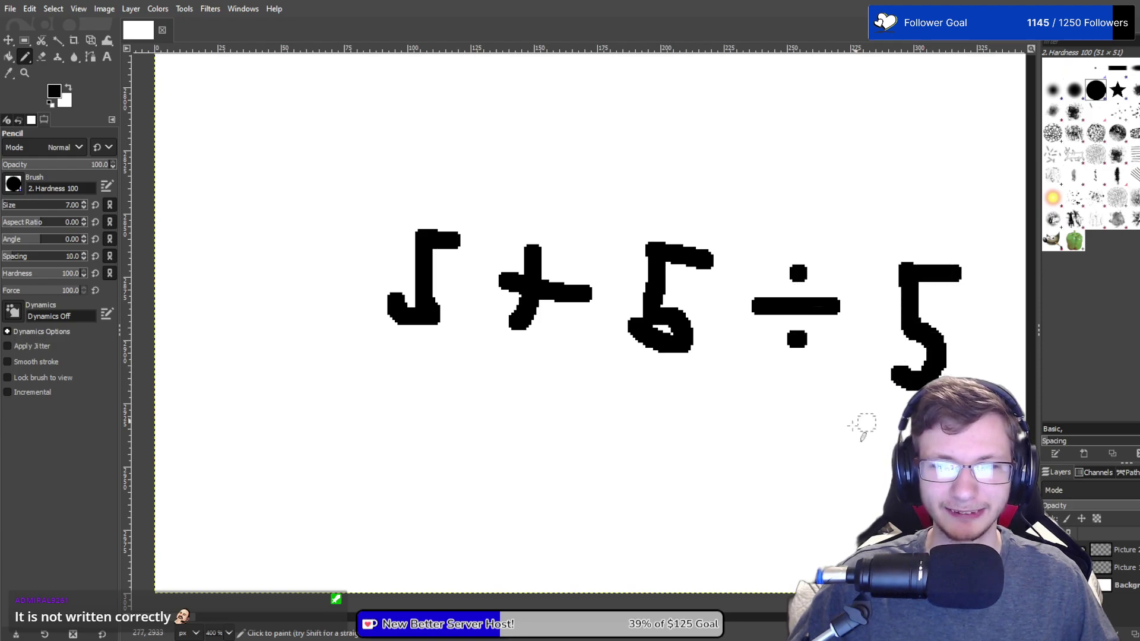
Step: Try enclosing the second part of the expression, 5 ÷ 5, in large parentheses, and undo both strokes
mouse_move(682, 171)
left_mouse_down()
mouse_move(551, 292)
mouse_move(584, 440)
left_mouse_up()
left_click_drag(923, 181, 1021, 410)
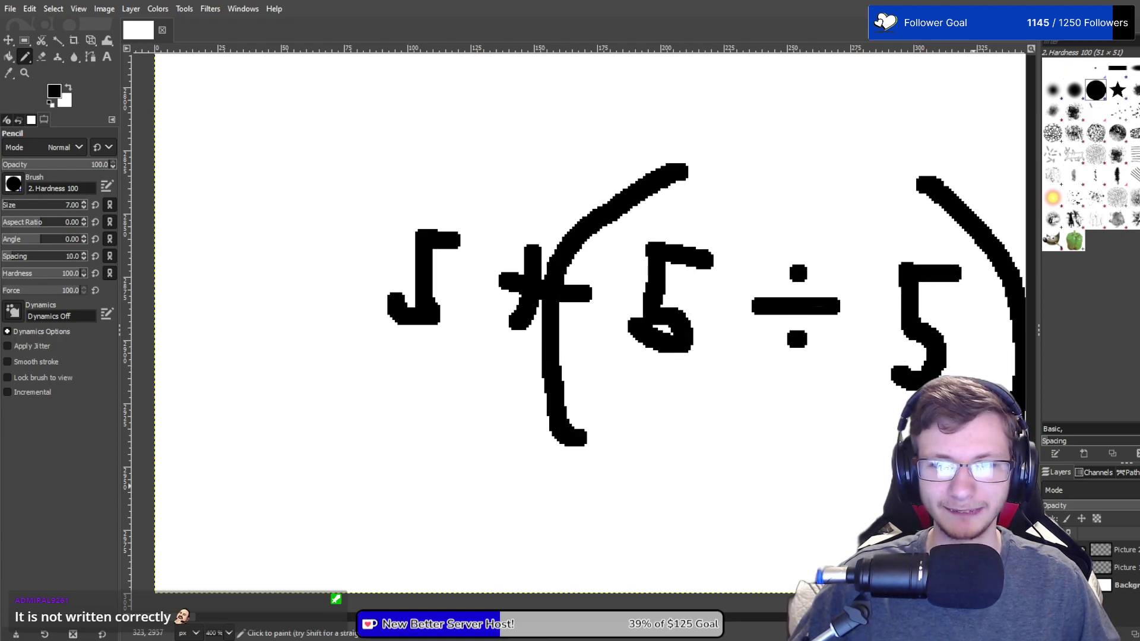
key("ctrl+z")
key("ctrl+z")
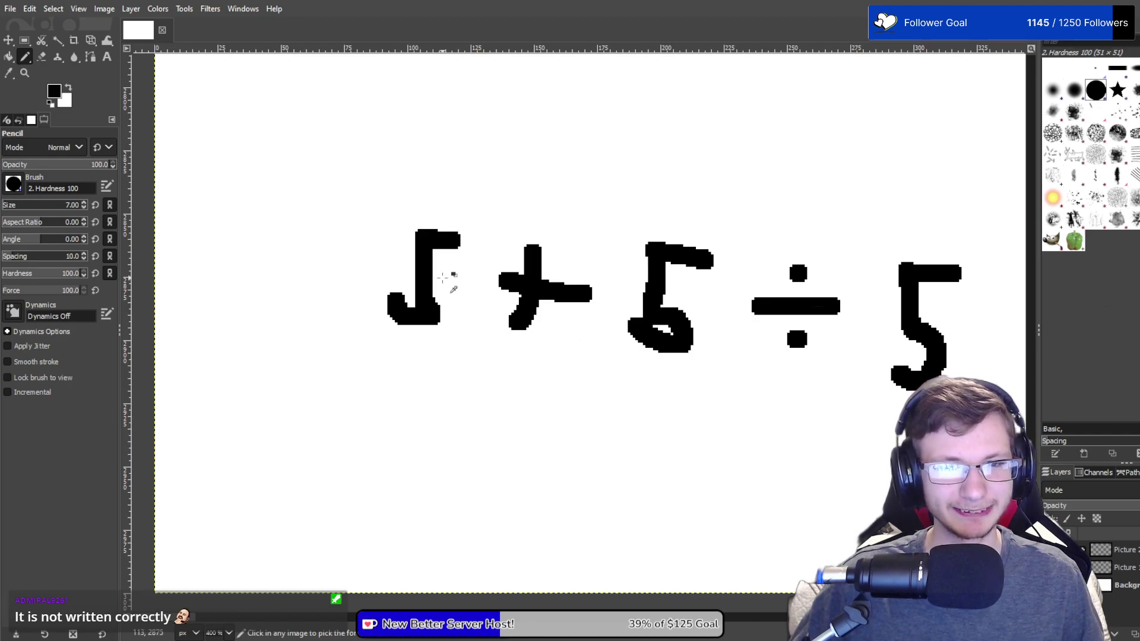
Step: Try enclosing the first part of the expression, 5 + 5, in large parentheses, and undo both strokes
left_click_drag(404, 159, 318, 424)
mouse_move(694, 151)
left_mouse_down()
mouse_move(741, 224)
mouse_move(717, 403)
mouse_move(674, 445)
left_mouse_up()
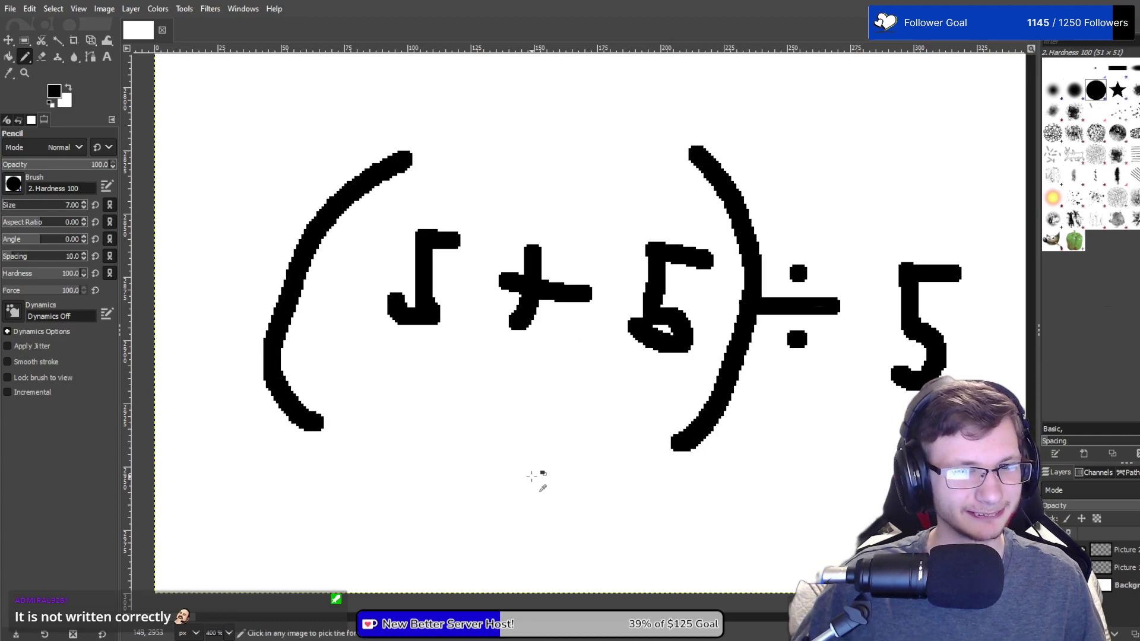
key("ctrl+z")
key("ctrl+z")
Step: Draw an equals sign after the last 5 of the handwritten expression
scroll(389, 353, "right", 5)
scroll(389, 352, "down", 1)
scroll(389, 353, "right", 3)
scroll(389, 352, "down", 1)
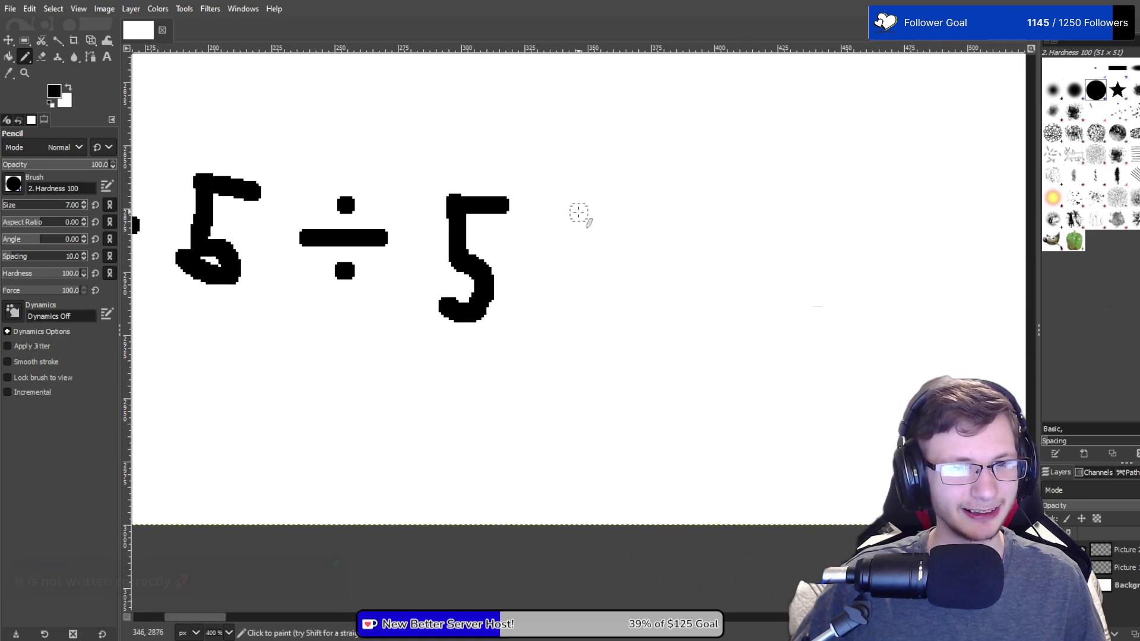
left_click_drag(566, 215, 683, 224)
left_click_drag(540, 301, 681, 300)
scroll(672, 258, "left", 4)
scroll(672, 259, "up", 1)
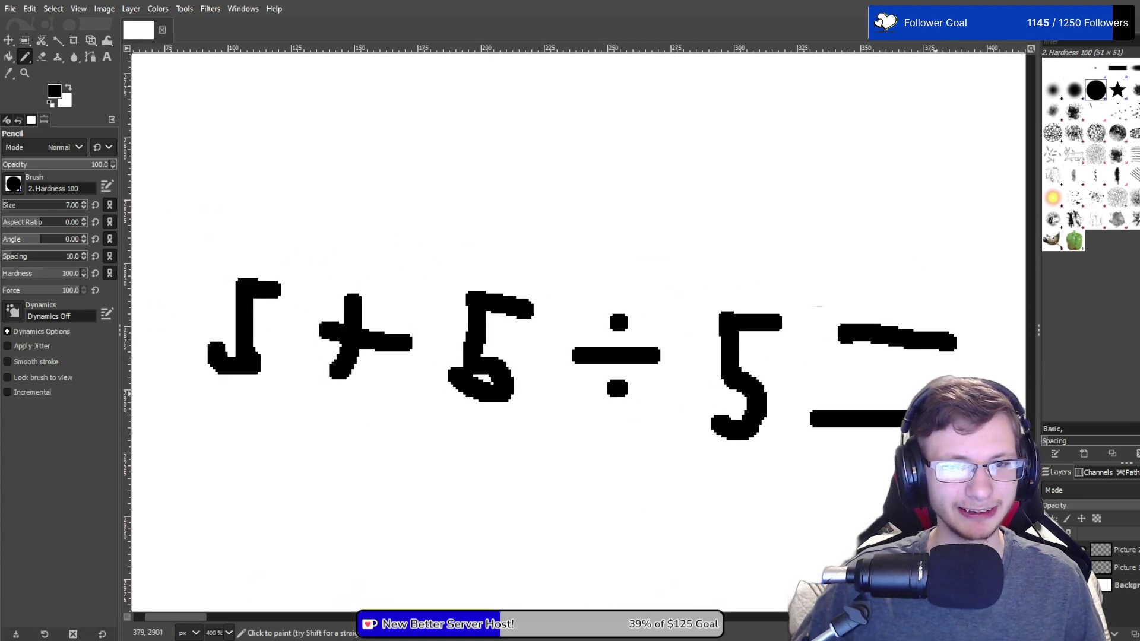
scroll(872, 331, "right", 1)
scroll(356, 347, "down", 2, "ctrl")
scroll(364, 355, "left", 5)
scroll(365, 355, "down", 1)
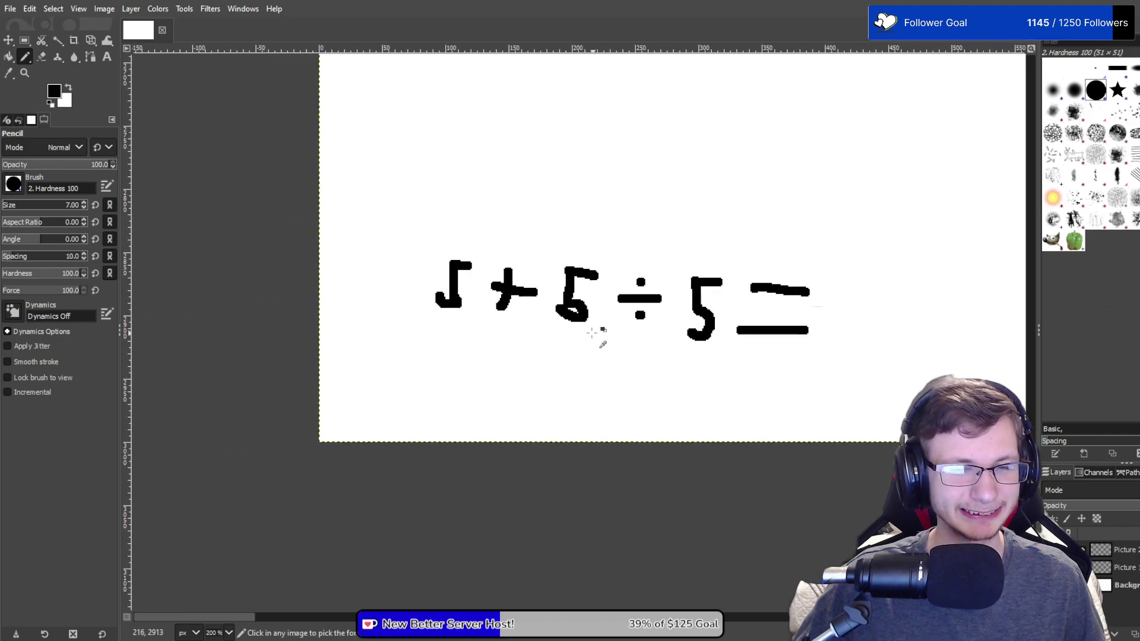
Step: Undo all Pencil strokes of the handwritten 5 + 5 ÷ 5 = so the canvas is blank
key("ctrl+z")
key("ctrl+z")
key("ctrl+z")
key("ctrl+z")
key("ctrl+z")
key("ctrl+z")
key("ctrl+z")
key("ctrl+z")
key("ctrl+z")
key("ctrl+z")
key("ctrl+z")
key("ctrl+z")
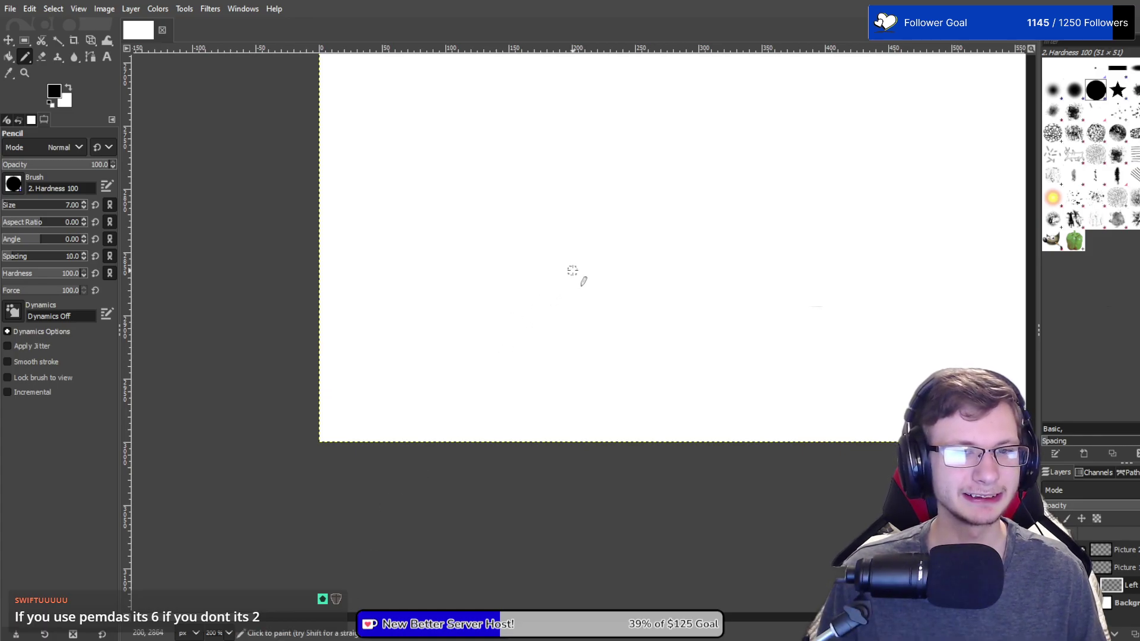
Step: Handwrite 5 + 5 with the Pencil in the canvas's lower-left area
key("space")
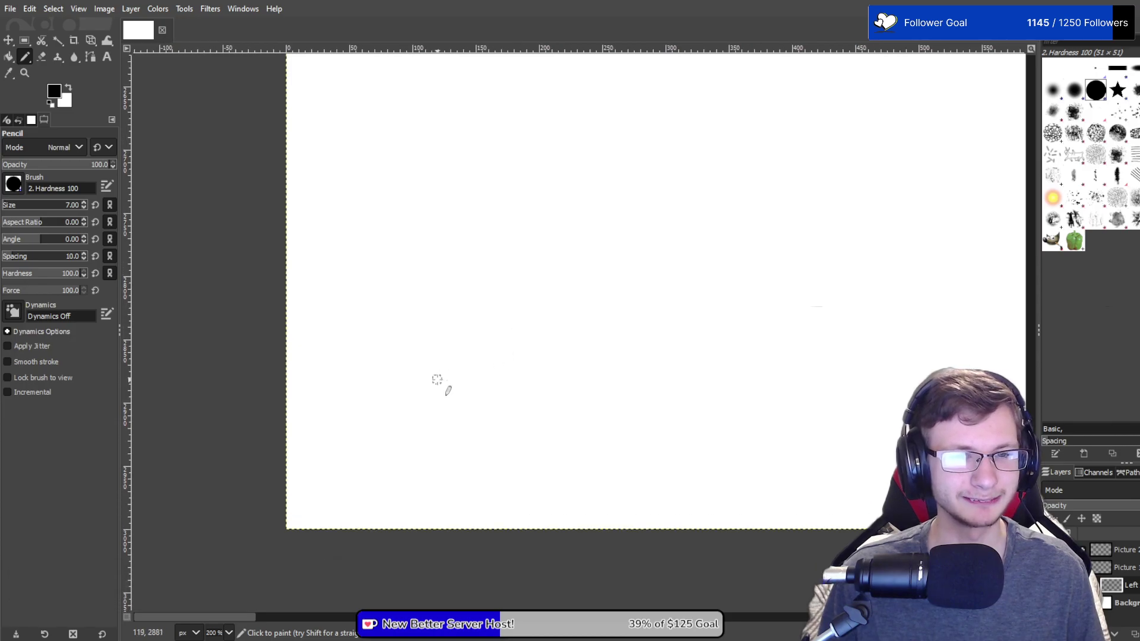
key("3")
key("space")
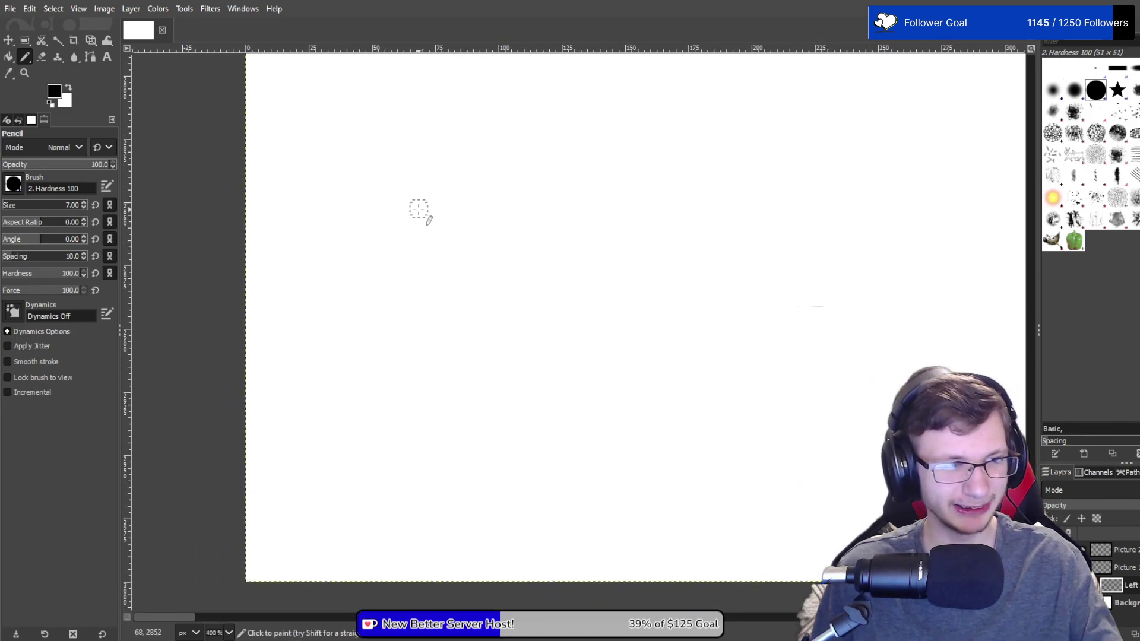
mouse_move(495, 231)
left_mouse_down()
mouse_move(436, 221)
mouse_move(445, 251)
mouse_move(437, 337)
mouse_move(392, 304)
left_mouse_up()
left_click_drag(571, 251, 565, 346)
left_click_drag(537, 280, 601, 299)
mouse_move(748, 255)
left_mouse_down()
mouse_move(738, 257)
mouse_move(742, 331)
mouse_move(695, 360)
left_mouse_up()
Step: Complete the handwritten sum with an equals sign and an X after the second 5
key("space")
left_click_drag(863, 321, 377, 309)
mouse_move(809, 300)
left_mouse_down()
mouse_move(772, 297)
mouse_move(895, 296)
mouse_move(732, 297)
left_mouse_up()
scroll(724, 298, "left", 5)
left_click_drag(560, 283, 720, 302)
mouse_move(561, 335)
left_mouse_down()
mouse_move(733, 333)
mouse_move(518, 311)
left_mouse_up()
scroll(517, 297, "right", 3)
left_click_drag(389, 237, 478, 330)
left_click_drag(461, 243, 401, 324)
Step: Handwrite X ÷ 5 with the Pencil in the blank area above the 5 + 5 = X equation
scroll(635, 284, "right", 2)
scroll(636, 285, "up", 5)
scroll(636, 285, "left", 4)
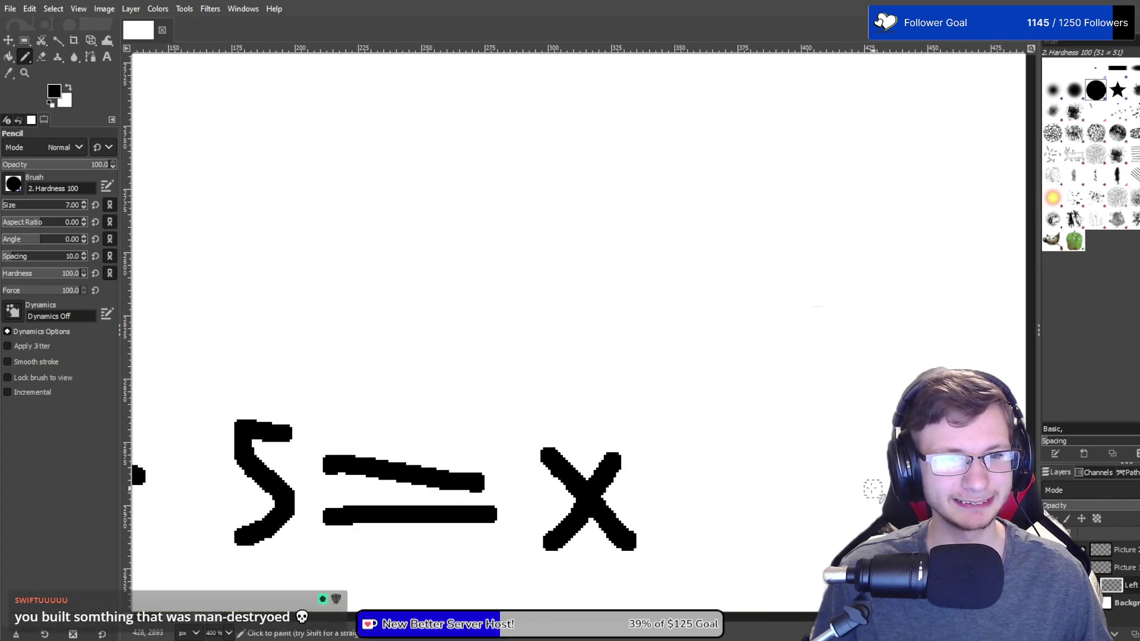
scroll(624, 288, "left", 4)
left_click_drag(375, 208, 463, 297)
left_click_drag(448, 207, 350, 299)
left_click_drag(528, 233, 593, 240)
left_click(561, 195)
left_click(570, 273)
mouse_move(712, 218)
left_mouse_down()
mouse_move(648, 220)
mouse_move(653, 297)
left_mouse_up()
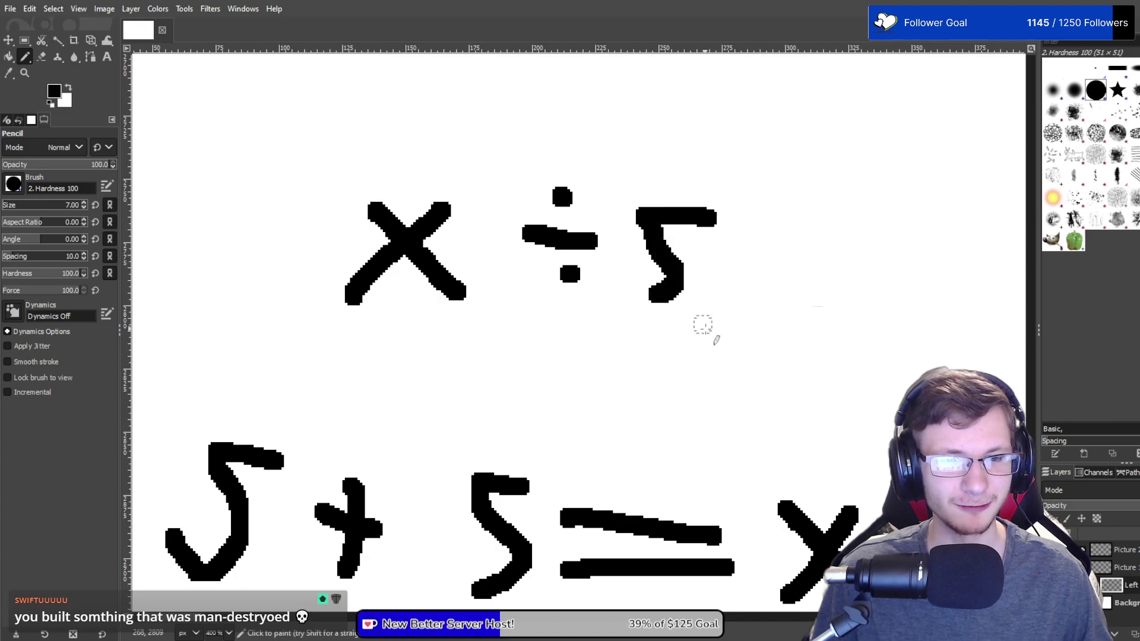
Step: Add an equals sign and a 2 after the handwritten X ÷ 5
scroll(658, 382, "down", 1)
scroll(659, 381, "right", 1)
scroll(687, 382, "right", 3)
scroll(687, 381, "up", 1)
mouse_move(647, 232)
left_mouse_down()
mouse_move(728, 263)
mouse_move(865, 282)
left_mouse_up()
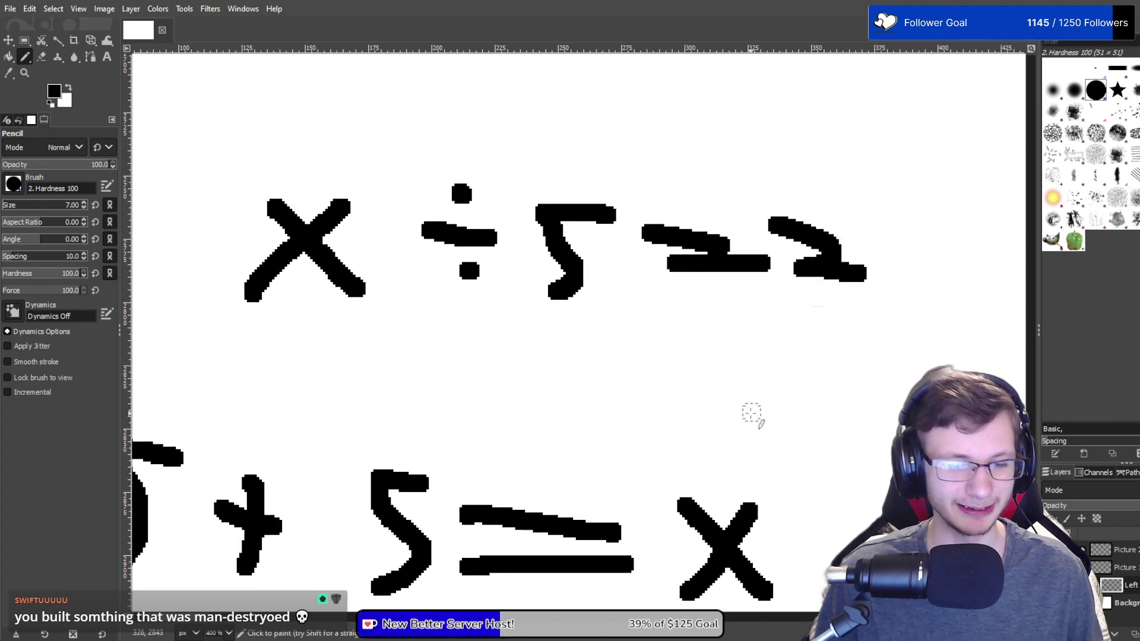
Step: Undo the upper X ÷ 5 = 2 equation and the = X of the lower one, leaving 5 + 5
key("ctrl+z")
key("ctrl+z")
key("ctrl+z")
key("ctrl+z")
key("ctrl+z")
key("ctrl+z")
key("ctrl+z")
key("ctrl+z")
key("ctrl+z")
key("ctrl+z")
key("ctrl+z")
key("ctrl+z")
key("ctrl+z")
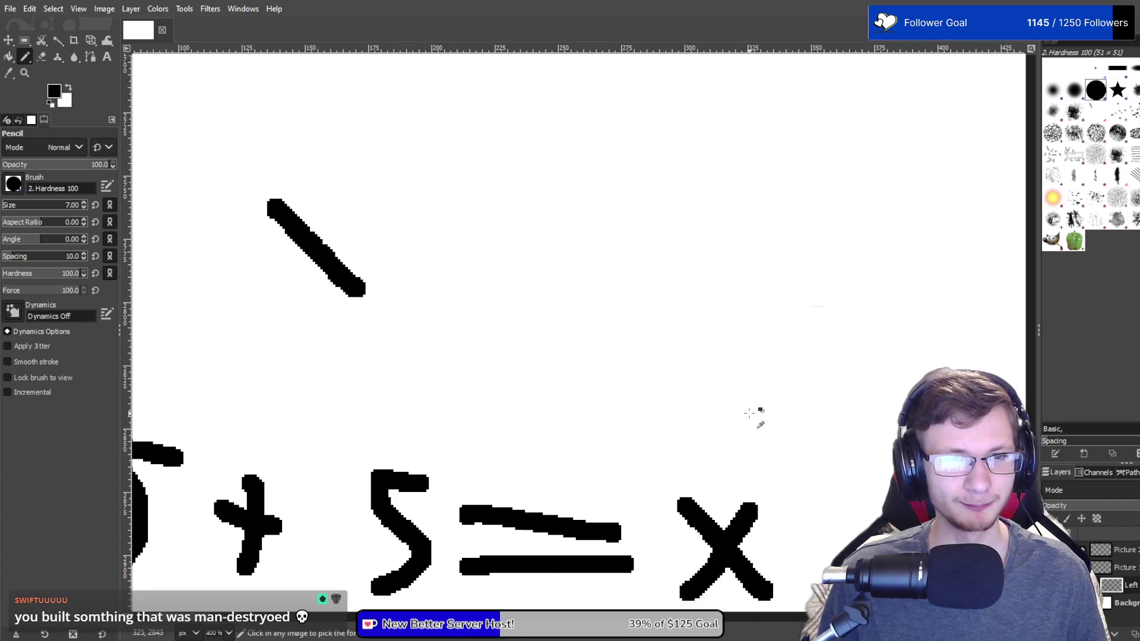
key("ctrl+z")
Step: Draw a division sign and a 2 after the remaining 5 + 5
mouse_move(486, 422)
left_mouse_down()
mouse_move(593, 175)
mouse_move(600, 226)
left_mouse_up()
left_click_drag(618, 343, 686, 343)
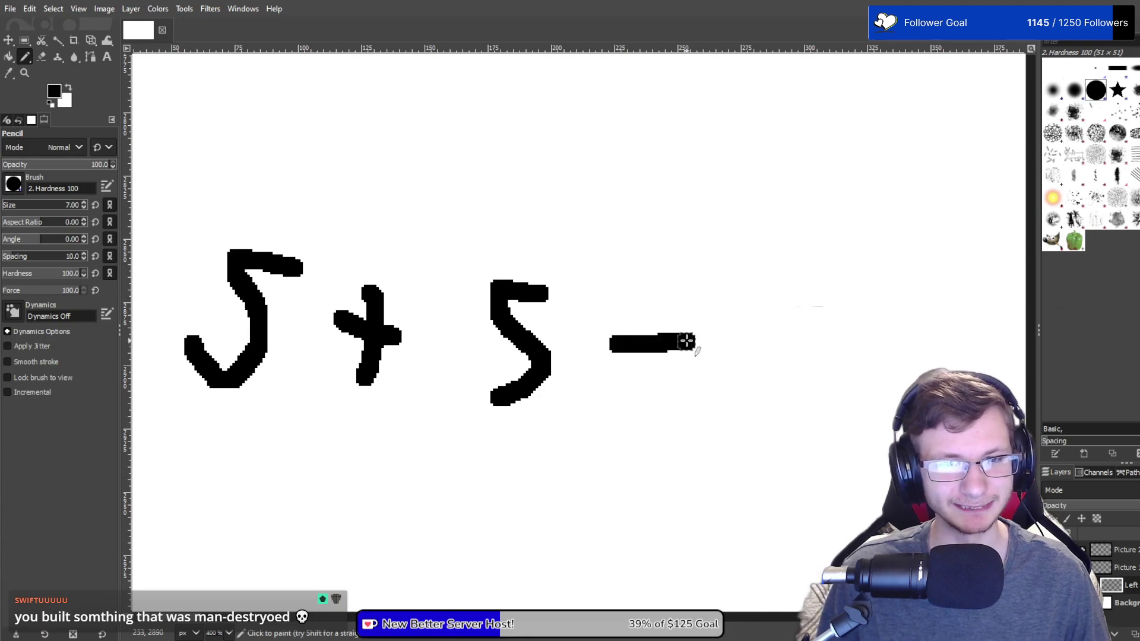
left_click(651, 308)
left_click(648, 384)
mouse_move(734, 310)
left_mouse_down()
mouse_move(773, 428)
mouse_move(874, 398)
left_mouse_up()
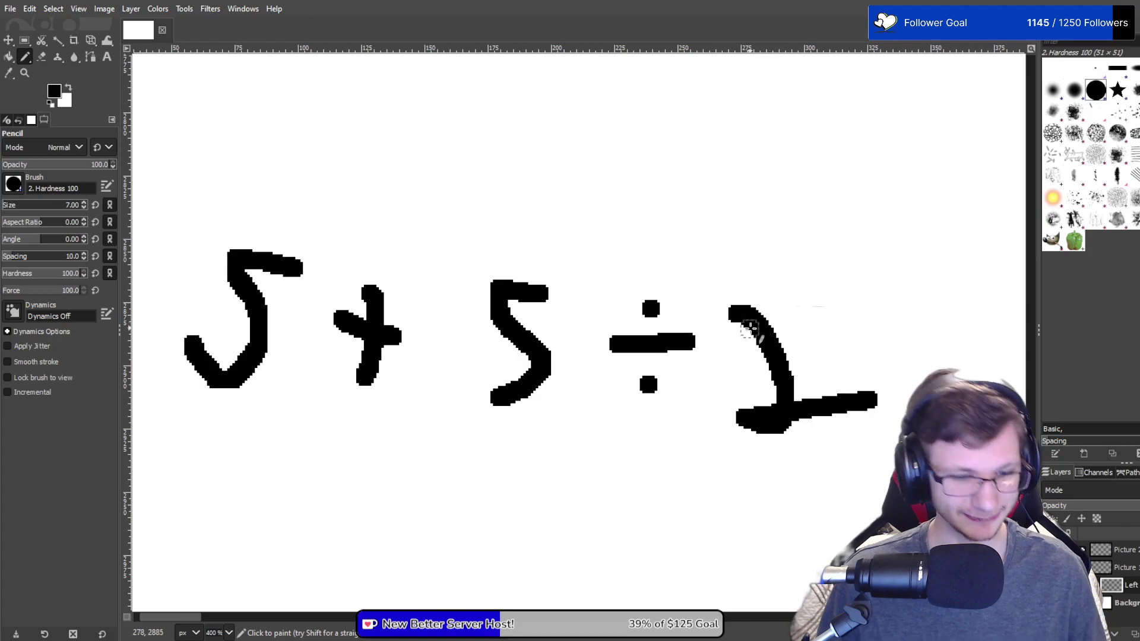
Step: Undo the handwritten 2 and draw a 5 after the division sign instead
key("ctrl+z")
left_click(781, 319)
mouse_move(781, 319)
left_mouse_down()
mouse_move(739, 310)
mouse_move(731, 327)
mouse_move(740, 431)
mouse_move(683, 410)
left_mouse_up()
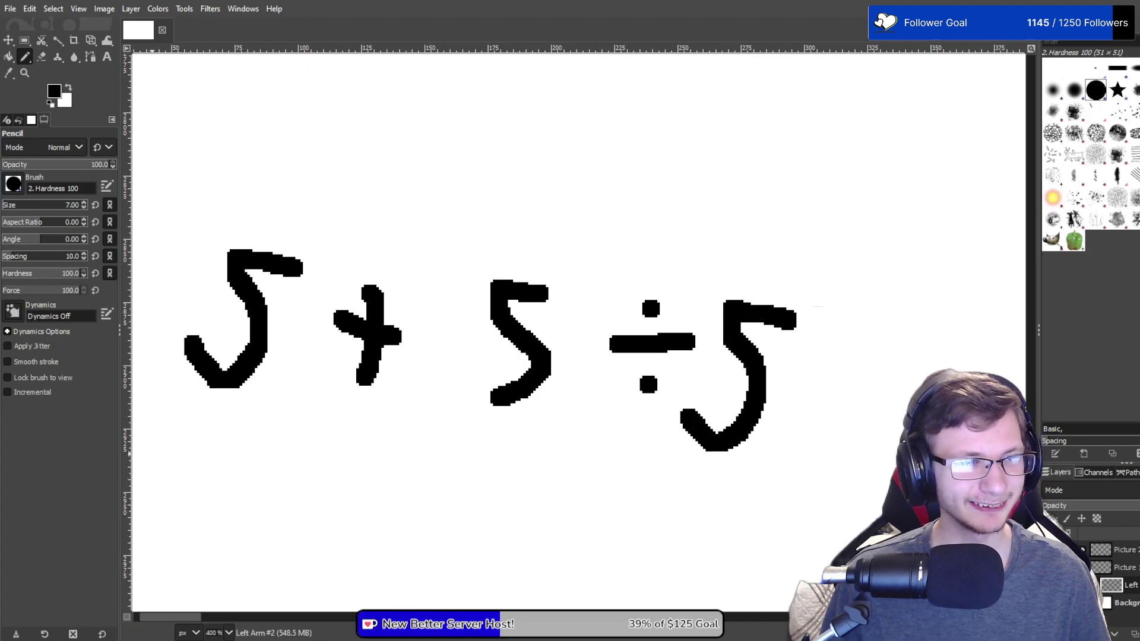
Step: Undo every stroke of the handwritten 5 + 5 ÷ 5 to clear the canvas again
scroll(653, 357, "left", 2)
scroll(653, 356, "down", 1)
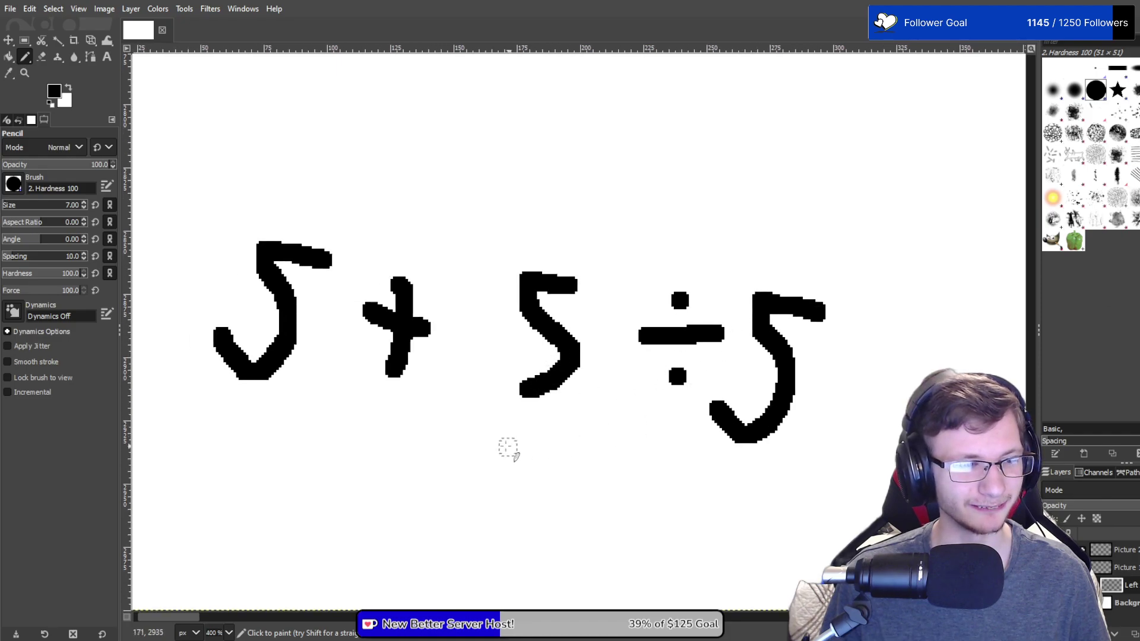
scroll(528, 448, "left", 2)
scroll(529, 448, "down", 1, "ctrl")
scroll(527, 427, "down", 2)
scroll(525, 404, "up", 1)
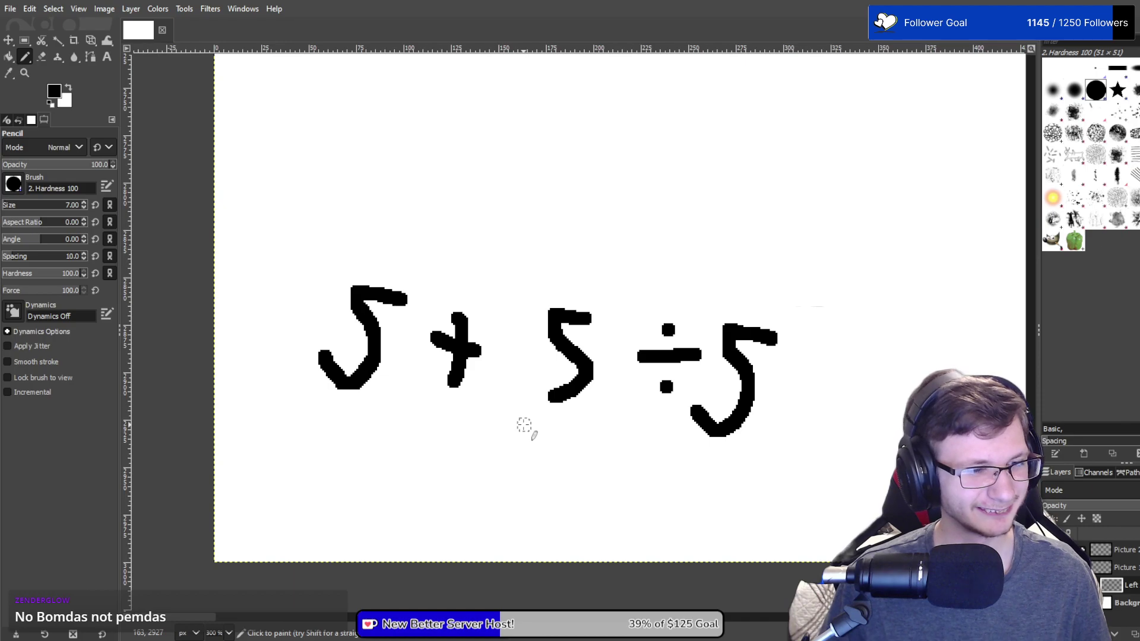
key("ctrl")
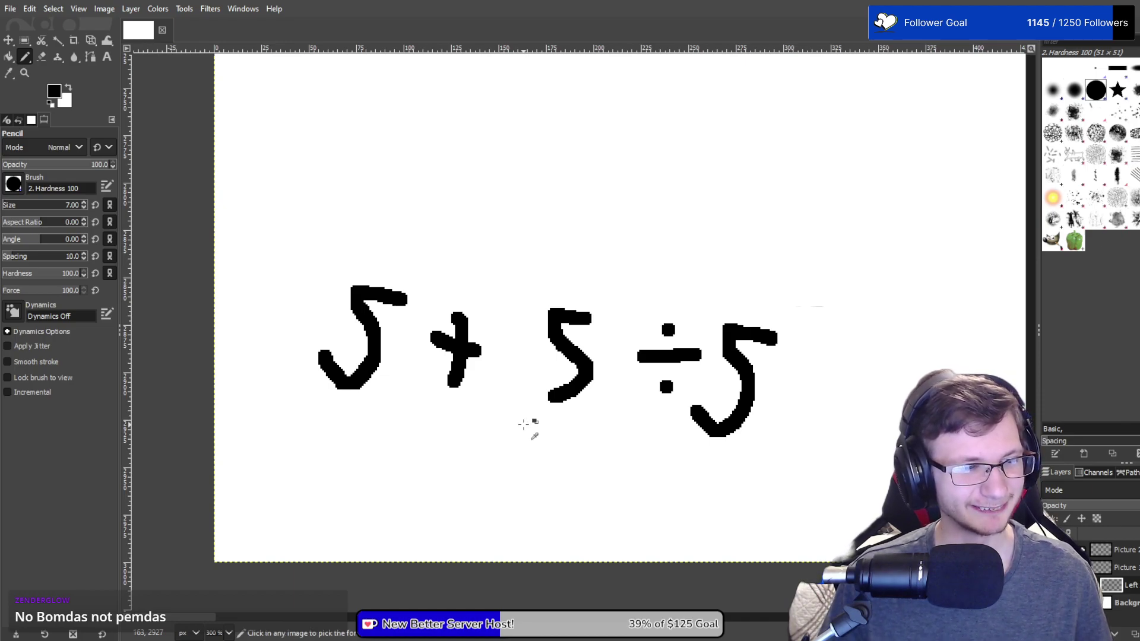
key("ctrl+z")
key("ctrl+z")
key("ctrl+z")
key("ctrl+z")
key("ctrl+z")
key("ctrl+z")
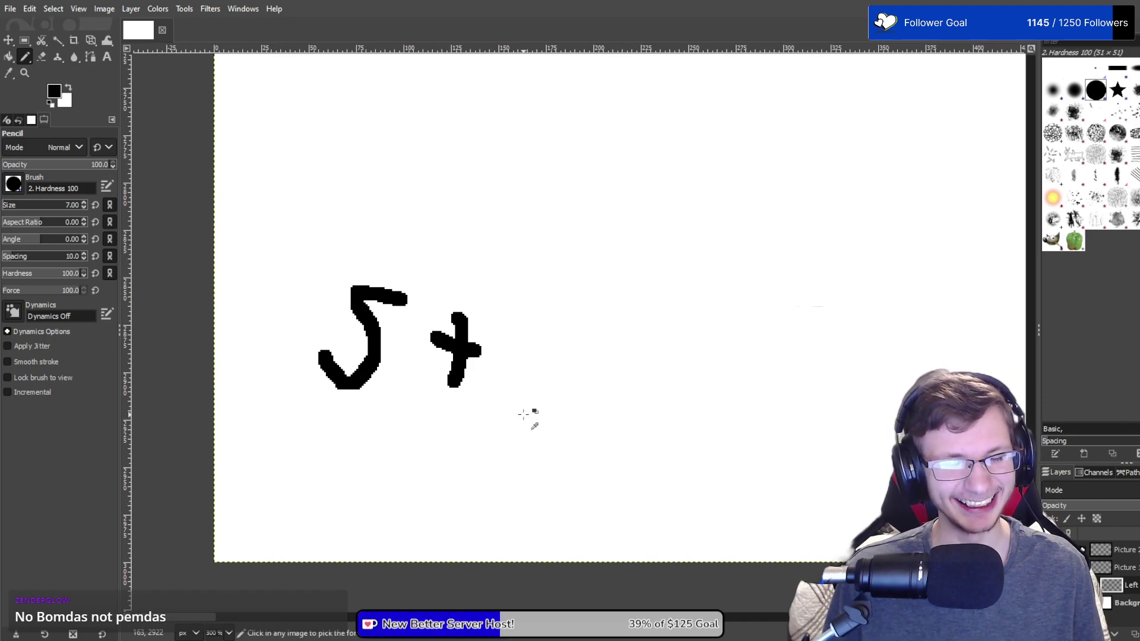
key("ctrl+z")
key("ctrl+z")
scroll(499, 372, "up", 1)
scroll(478, 378, "up", 1)
scroll(524, 376, "down", 1)
scroll(521, 351, "up", 1)
left_click_drag(592, 303, 569, 318)
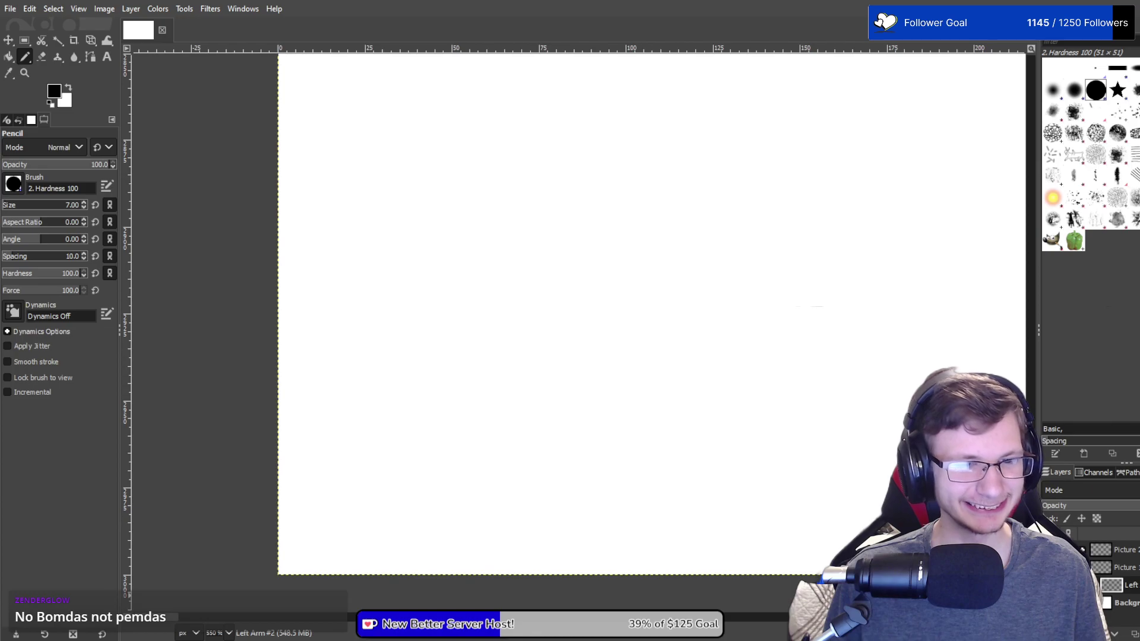